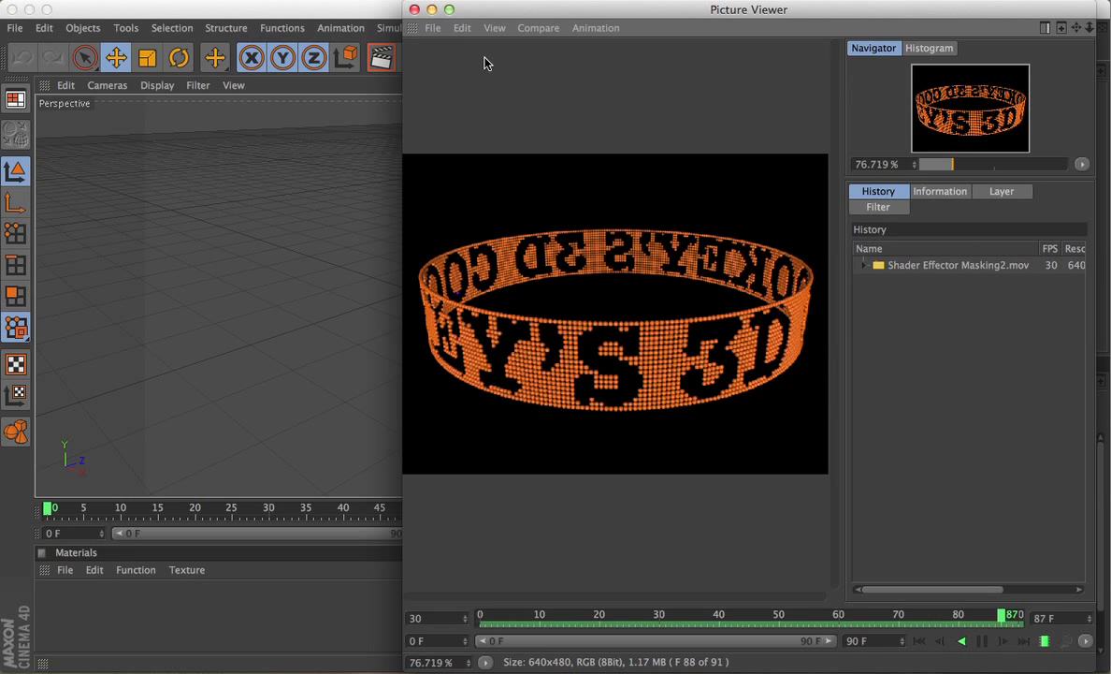
- Close the Picture Viewer showing the rendered orange text ring
{"action": "left_click", "coordinate": [414, 9]}
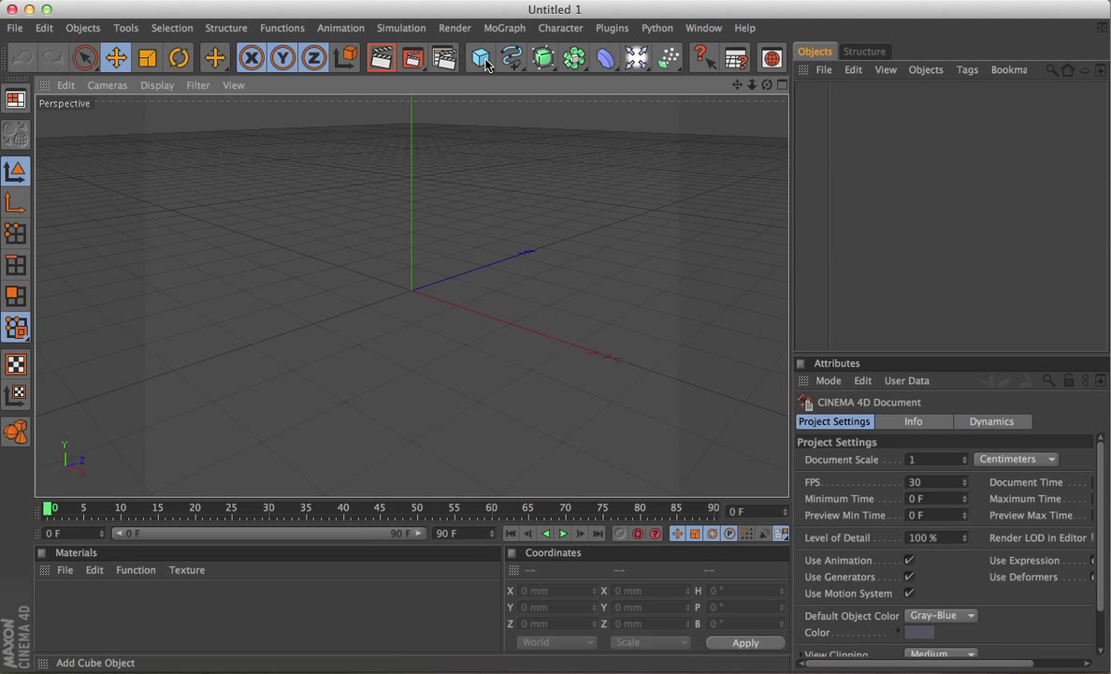
- Save the empty scene as Shader Effector LCD Ring.c4d, overwriting the existing file
{"action": "key", "text": "super+s"}
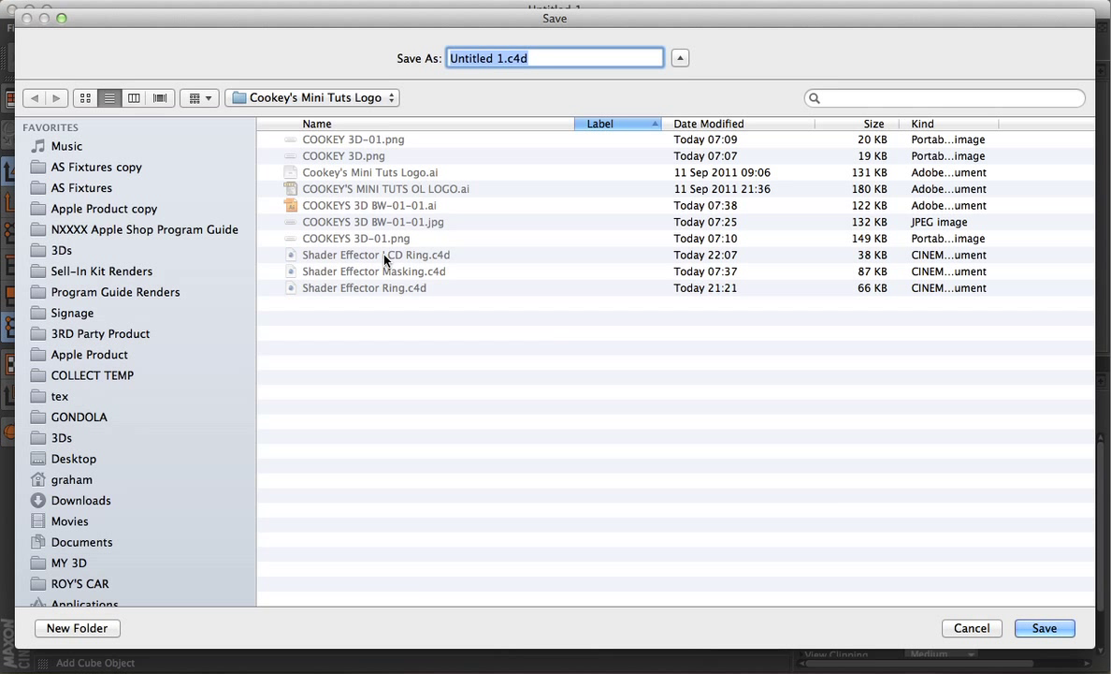
{"action": "left_click", "coordinate": [356, 253]}
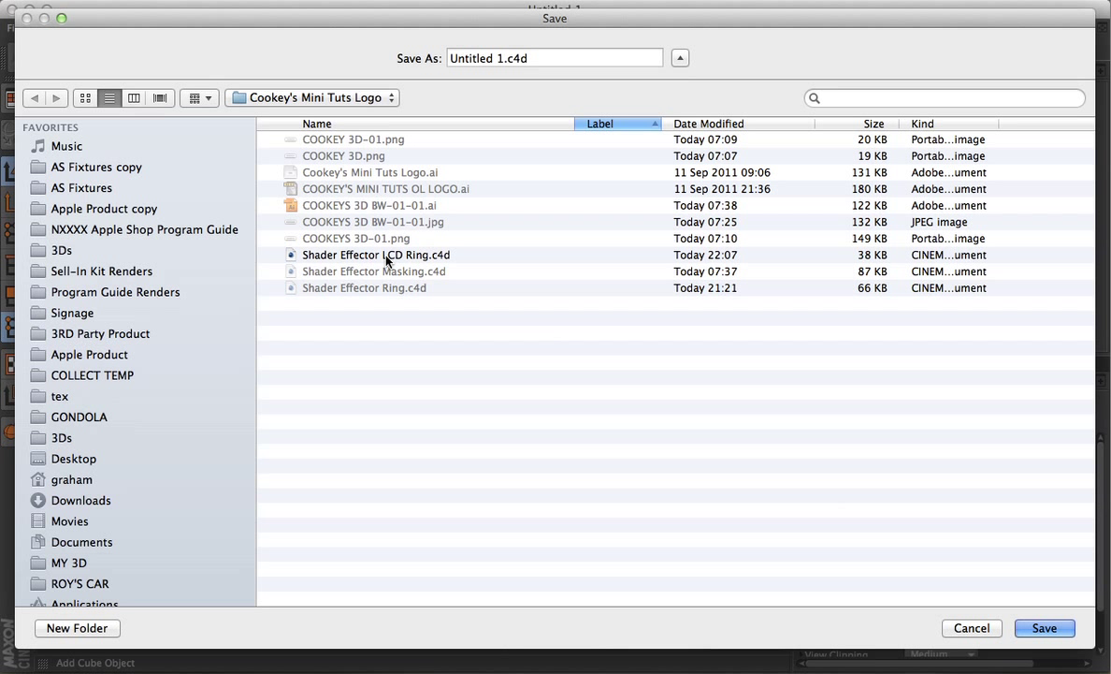
{"action": "left_click", "coordinate": [1050, 622]}
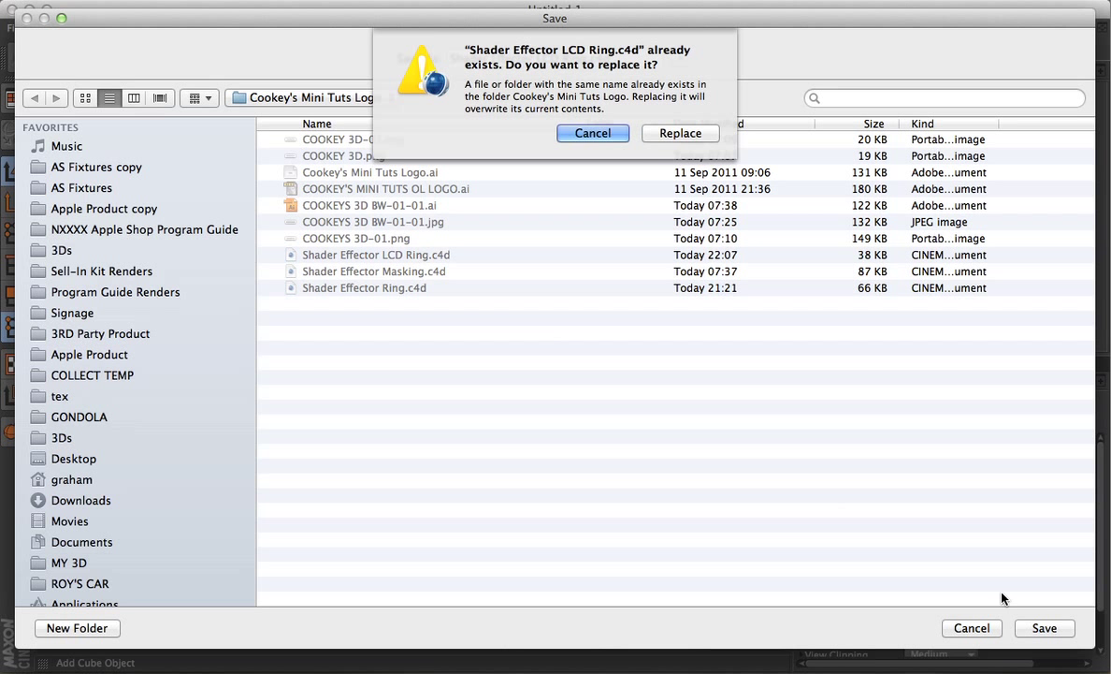
{"action": "left_click", "coordinate": [688, 137]}
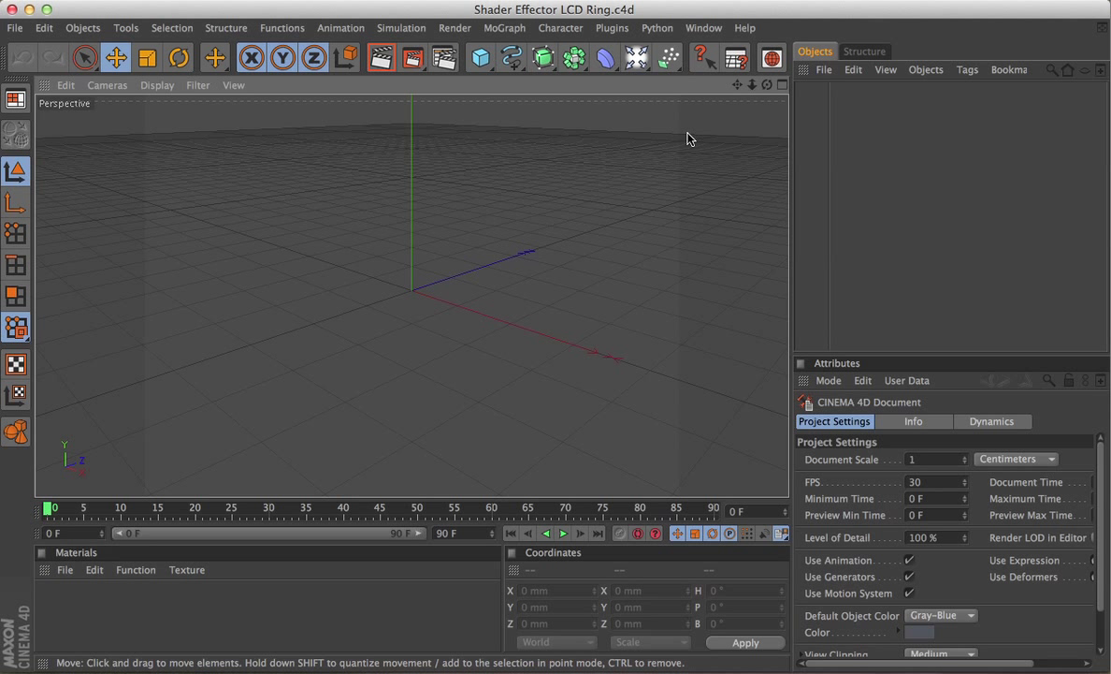
- Add a Sphere primitive with a 50 mm radius and 12 segments
{"action": "left_click", "coordinate": [480, 60]}
{"action": "left_click", "coordinate": [591, 73]}
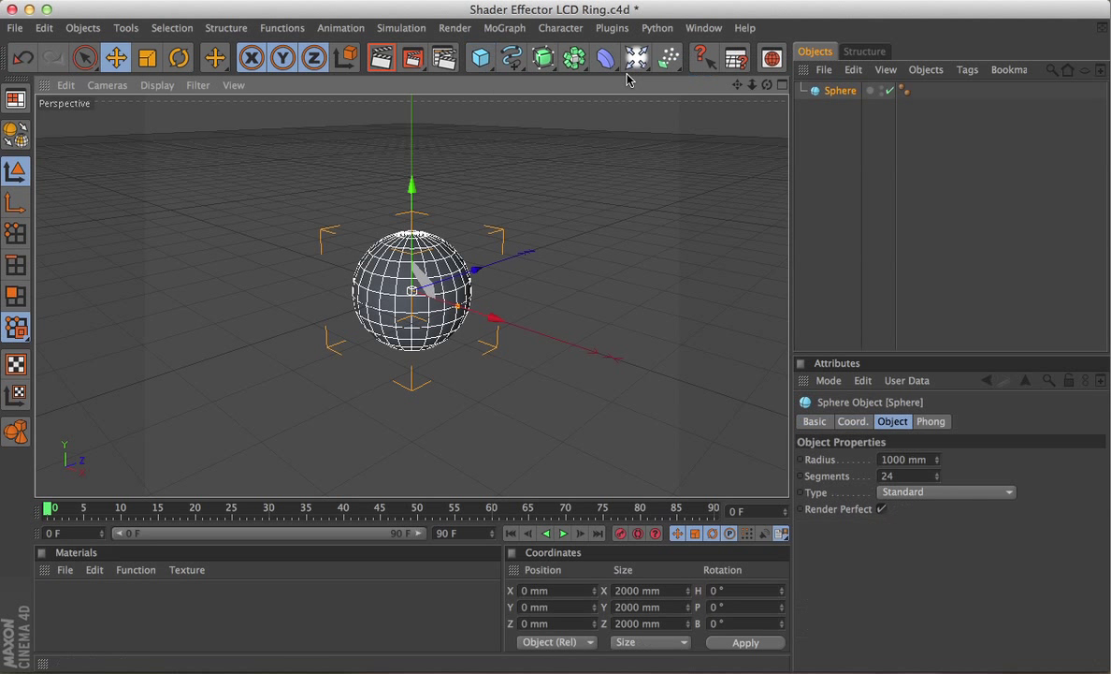
{"action": "left_click", "coordinate": [900, 459]}
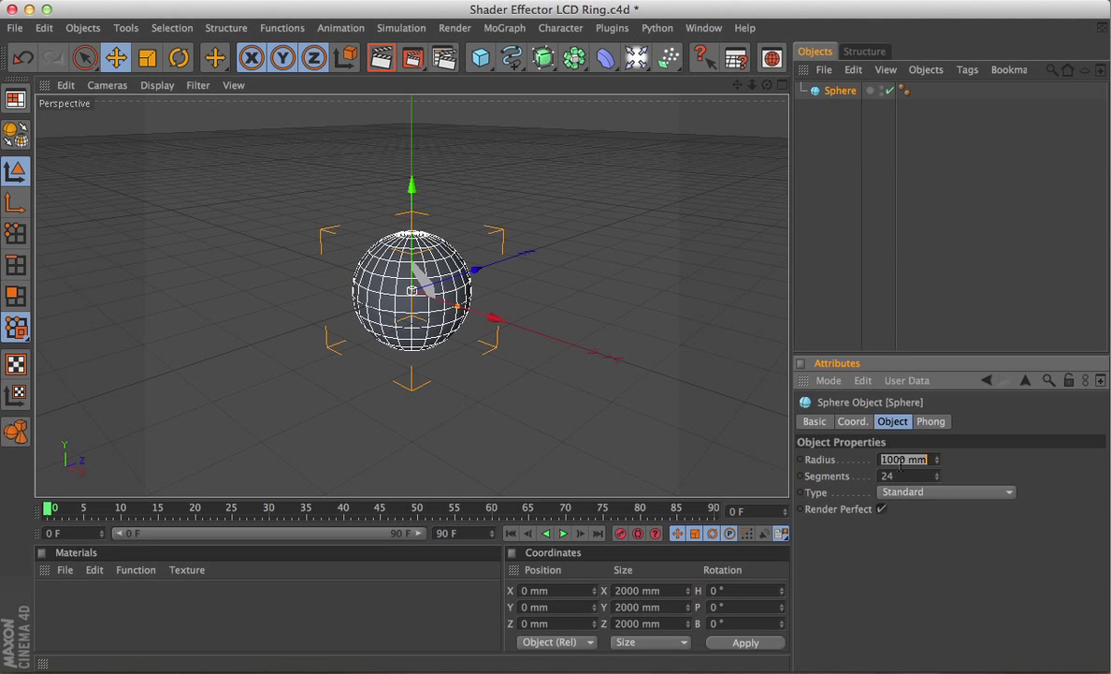
{"action": "type", "text": "50"}
{"action": "key", "text": "Tab"}
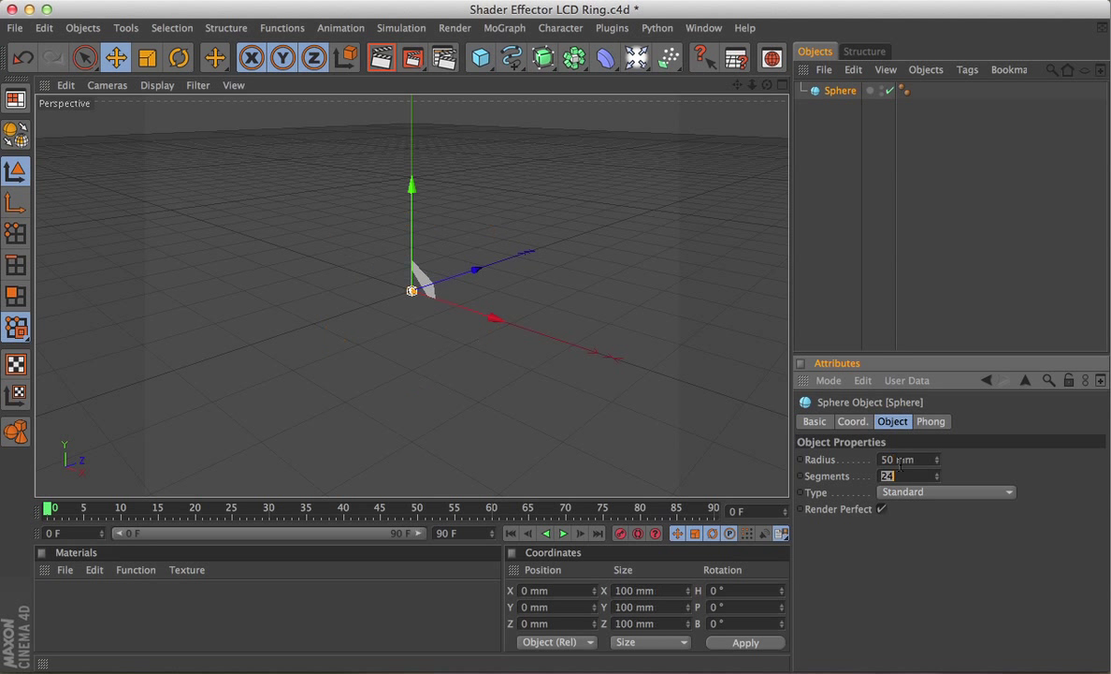
{"action": "type", "text": "12"}
- Wrap the sphere in a Radial Cloner: 360 clones, 5990 mm radius, XZ plane, framed in view
{"action": "left_click", "coordinate": [505, 28]}
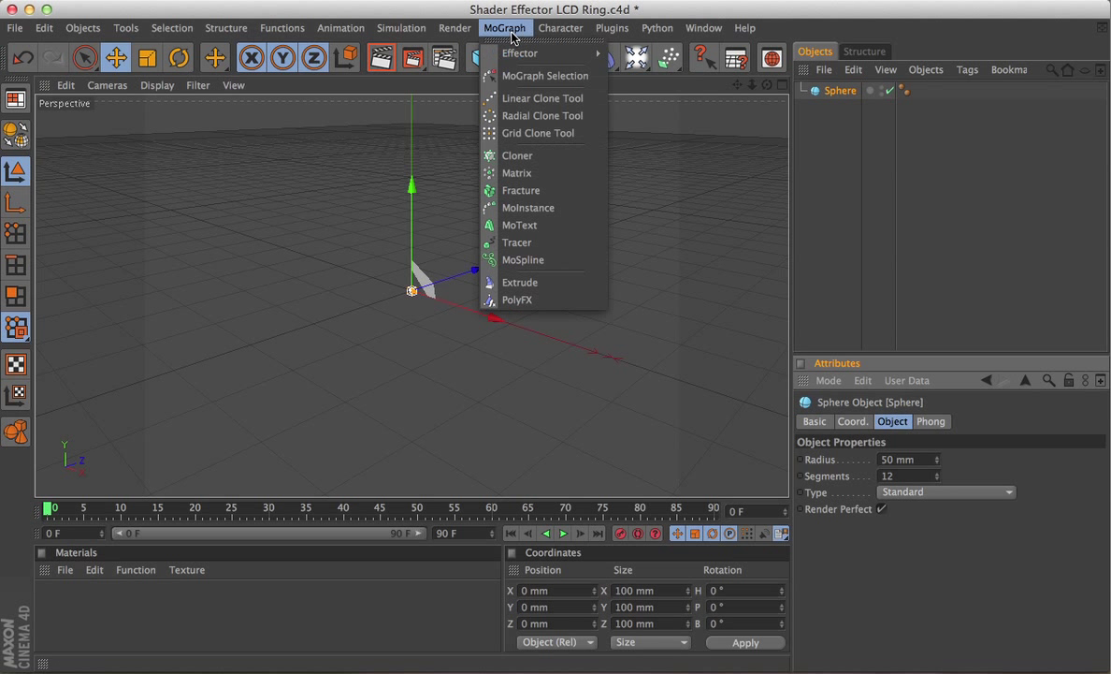
{"action": "left_click", "coordinate": [539, 157], "text": "alt"}
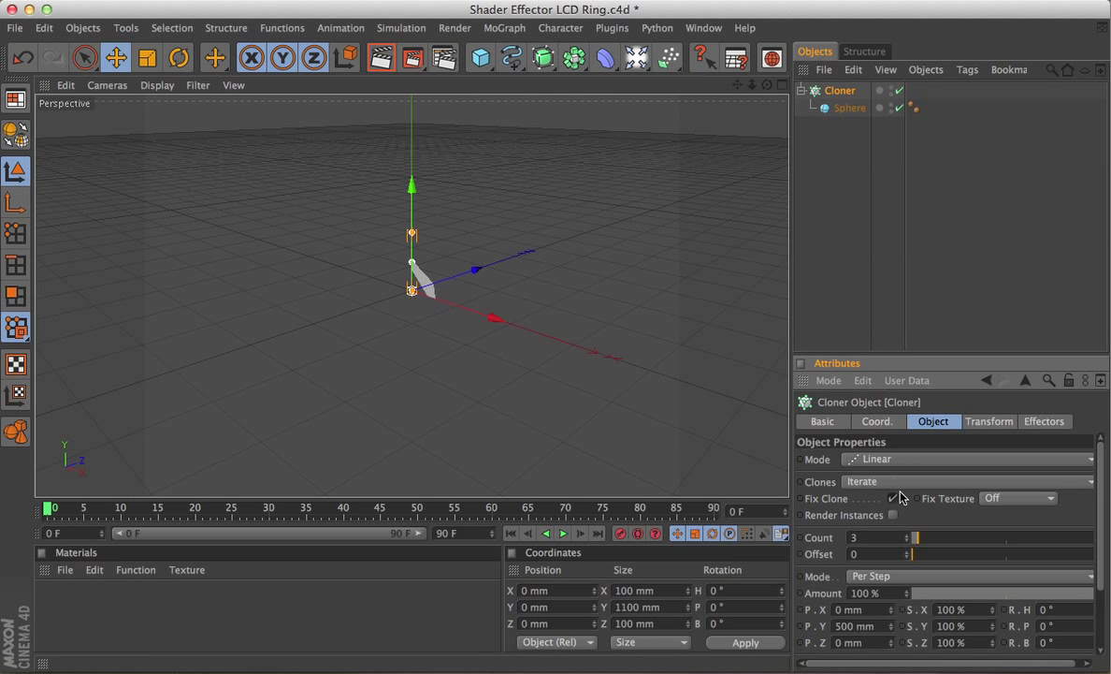
{"action": "left_click", "coordinate": [898, 459]}
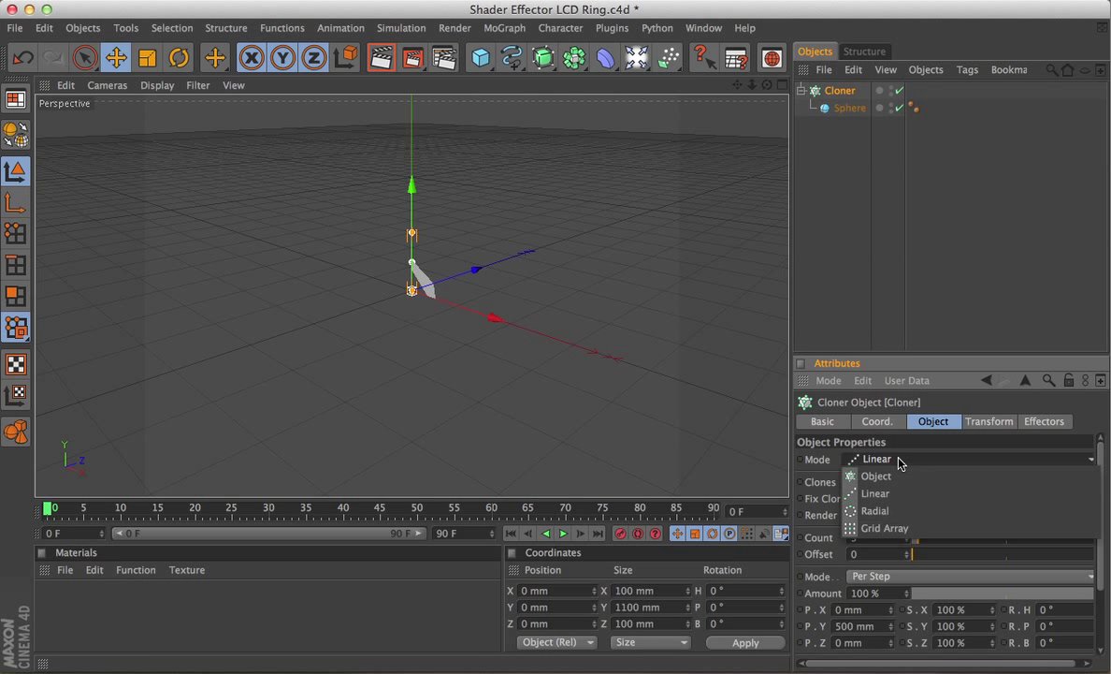
{"action": "left_click", "coordinate": [898, 518]}
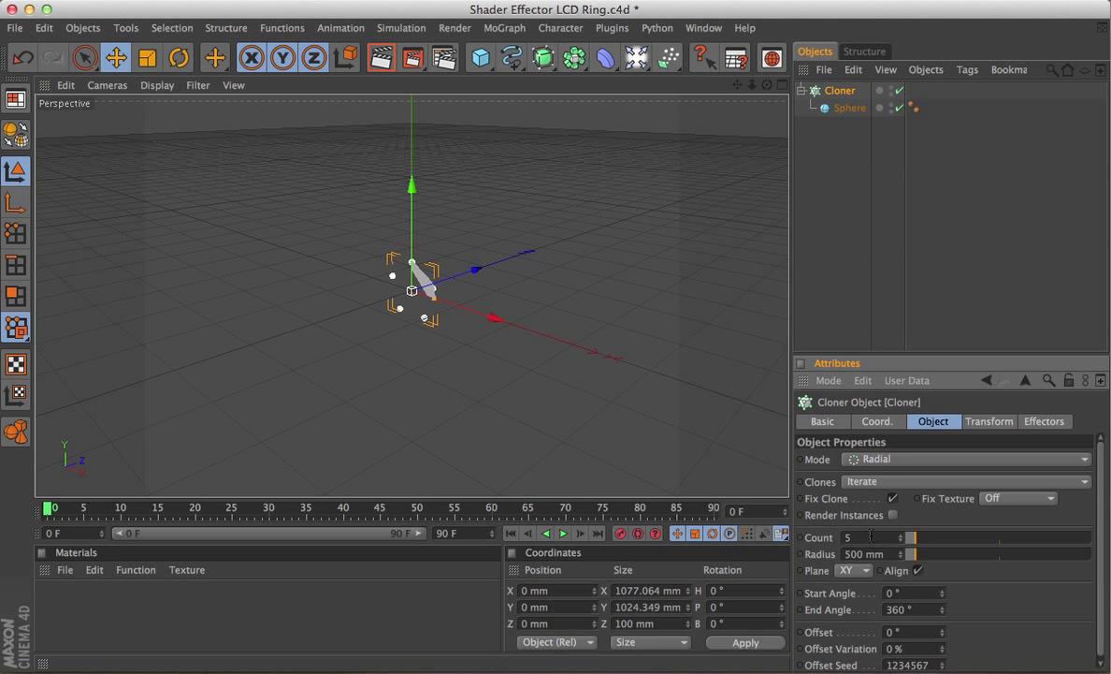
{"action": "double_click", "coordinate": [871, 537]}
{"action": "type", "text": "360"}
{"action": "key", "text": "Tab"}
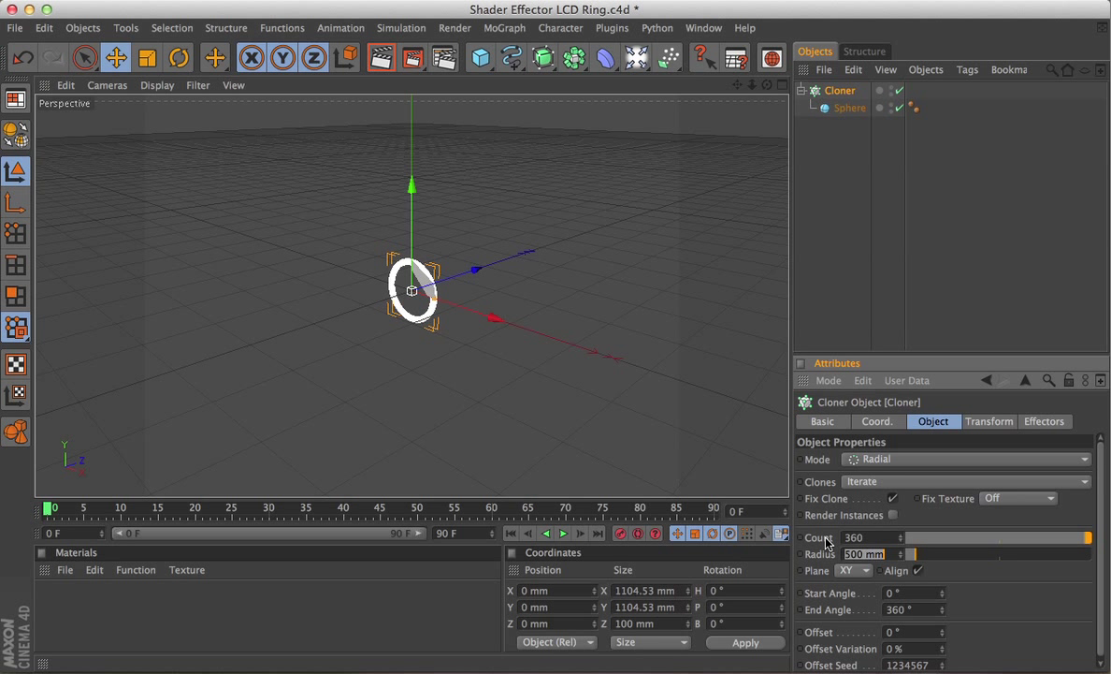
{"action": "type", "text": "5990"}
{"action": "key", "text": "Return"}
{"action": "left_click", "coordinate": [854, 570]}
{"action": "left_click", "coordinate": [847, 622]}
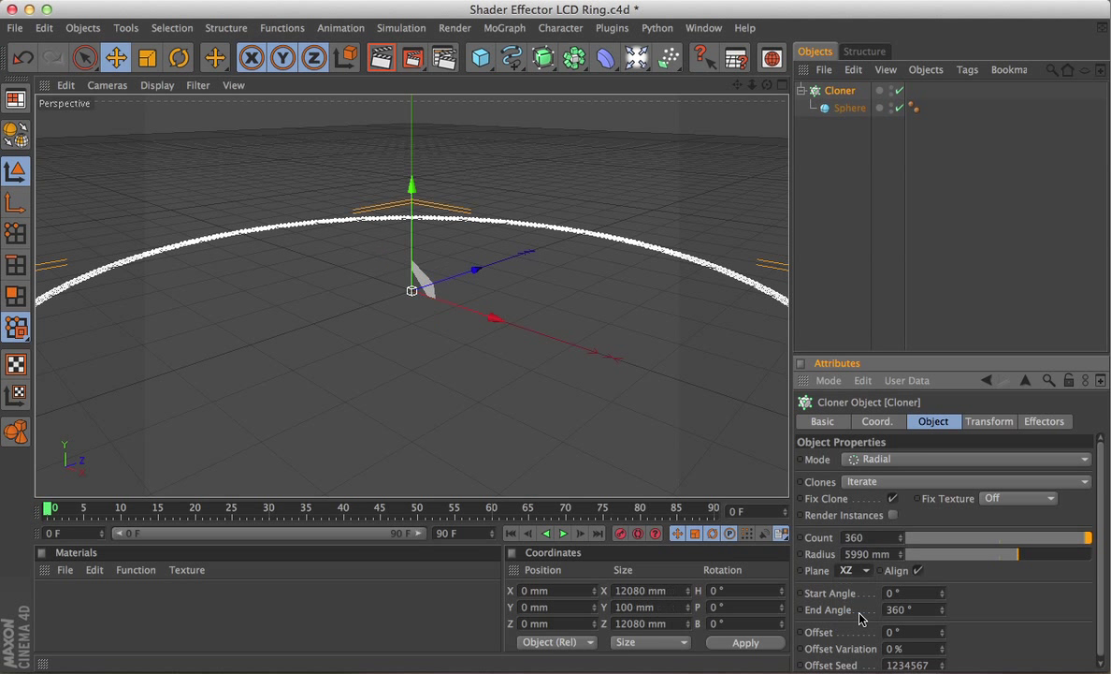
{"action": "key", "text": "h"}
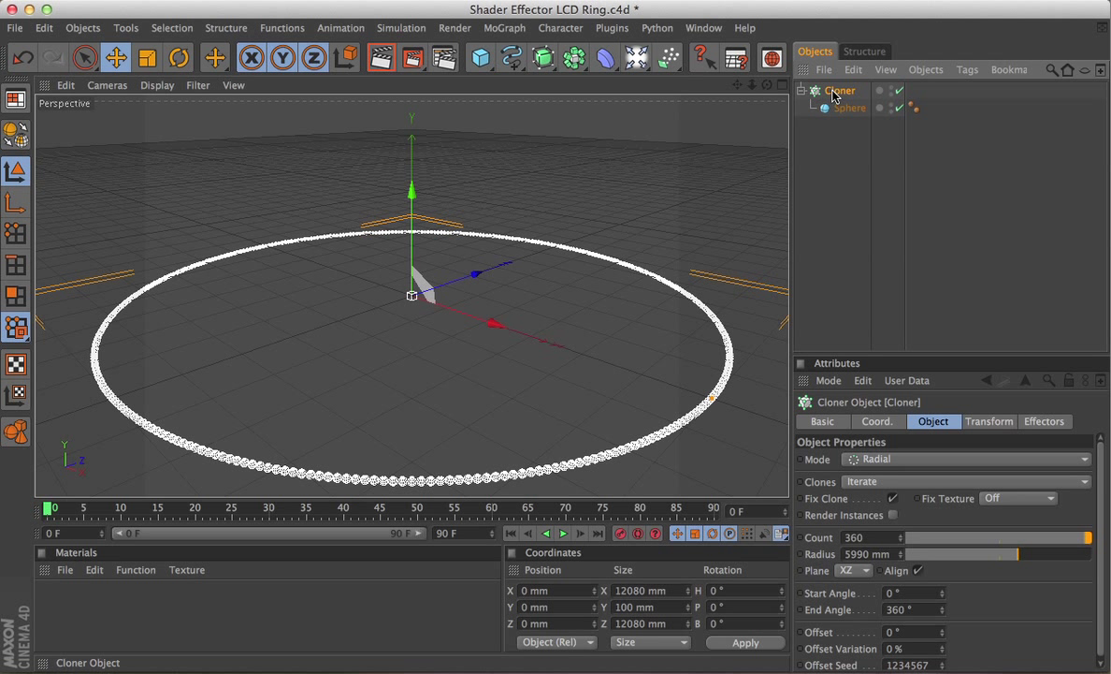
- Add a Linear Cloner stacking 19 ring copies 110 mm apart, then save
{"action": "left_click", "coordinate": [511, 29]}
{"action": "left_click", "coordinate": [493, 153], "text": "alt"}
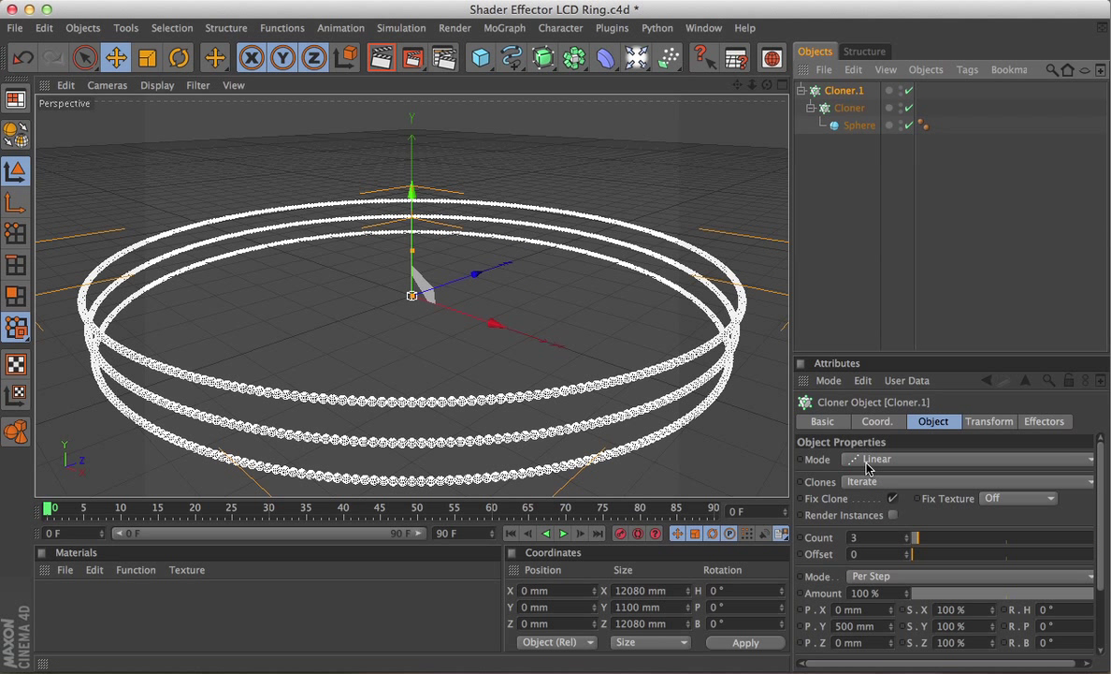
{"action": "double_click", "coordinate": [878, 537]}
{"action": "type", "text": "1"}
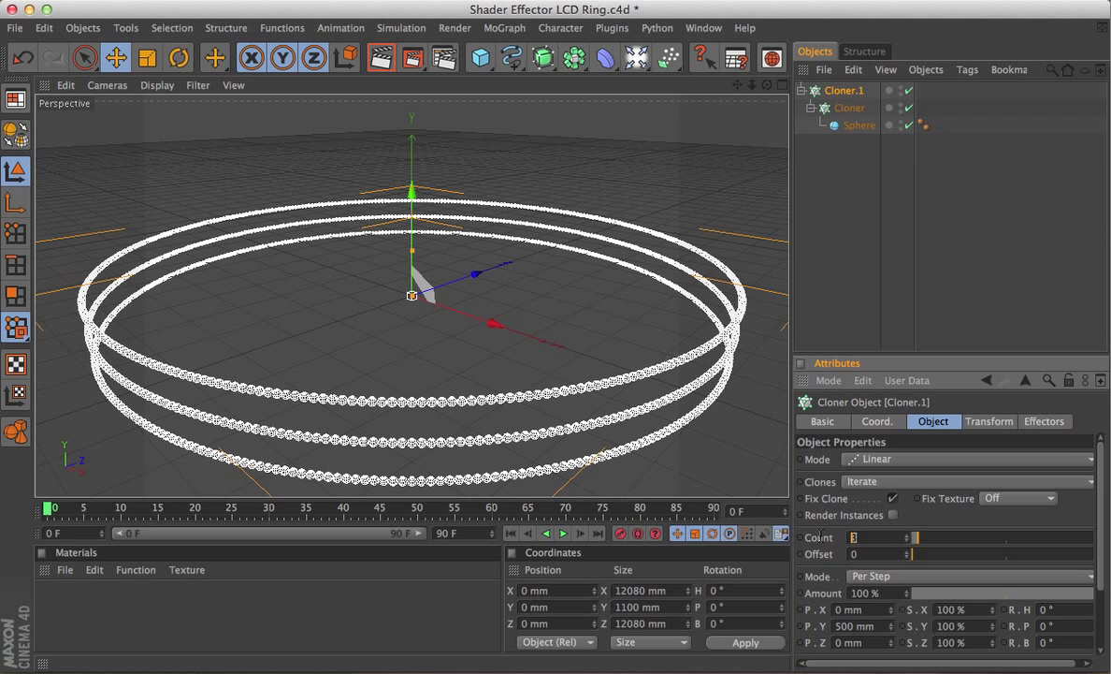
{"action": "type", "text": "9"}
{"action": "key", "text": "Return"}
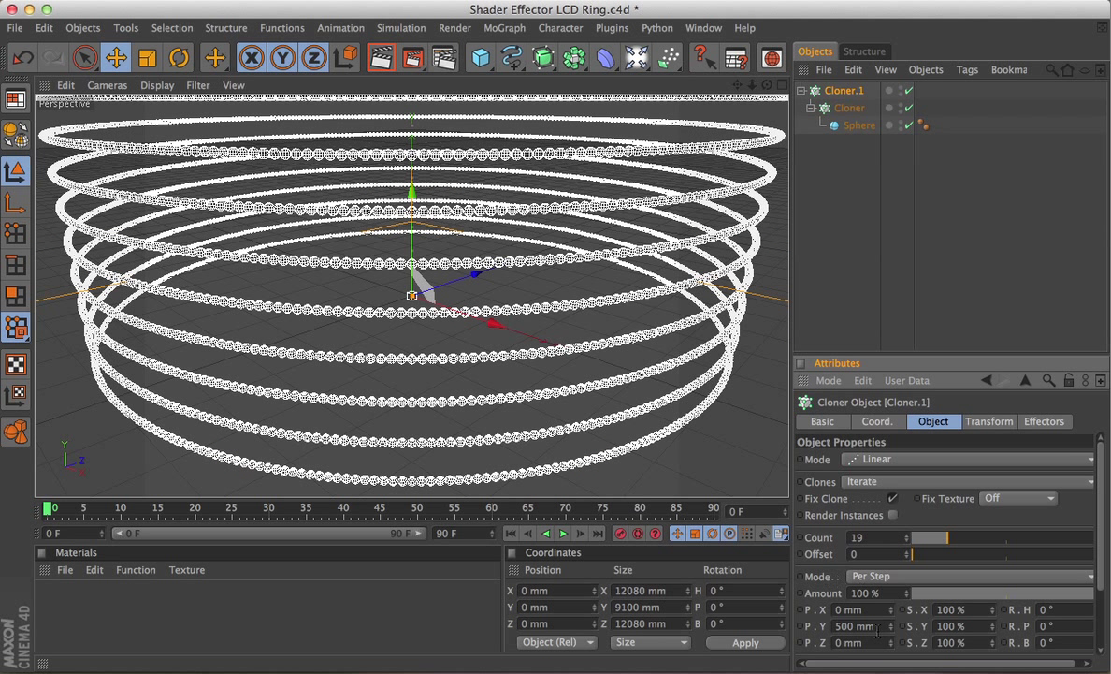
{"action": "double_click", "coordinate": [875, 626]}
{"action": "type", "text": "110"}
{"action": "key", "text": "Return"}
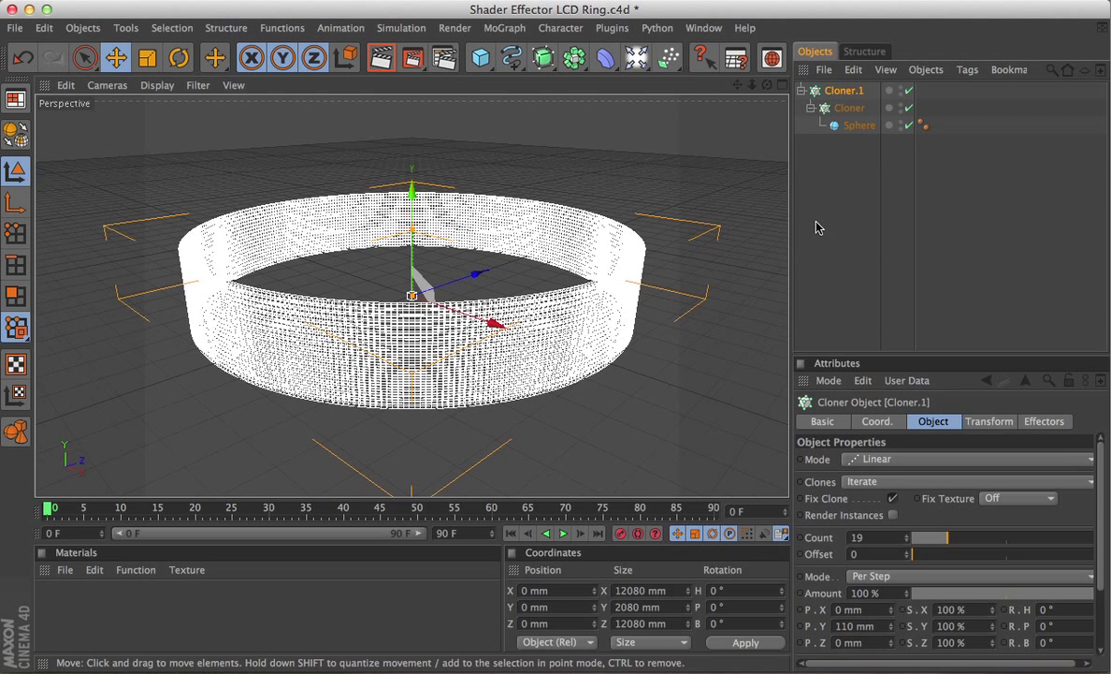
{"action": "key", "text": "super+s"}
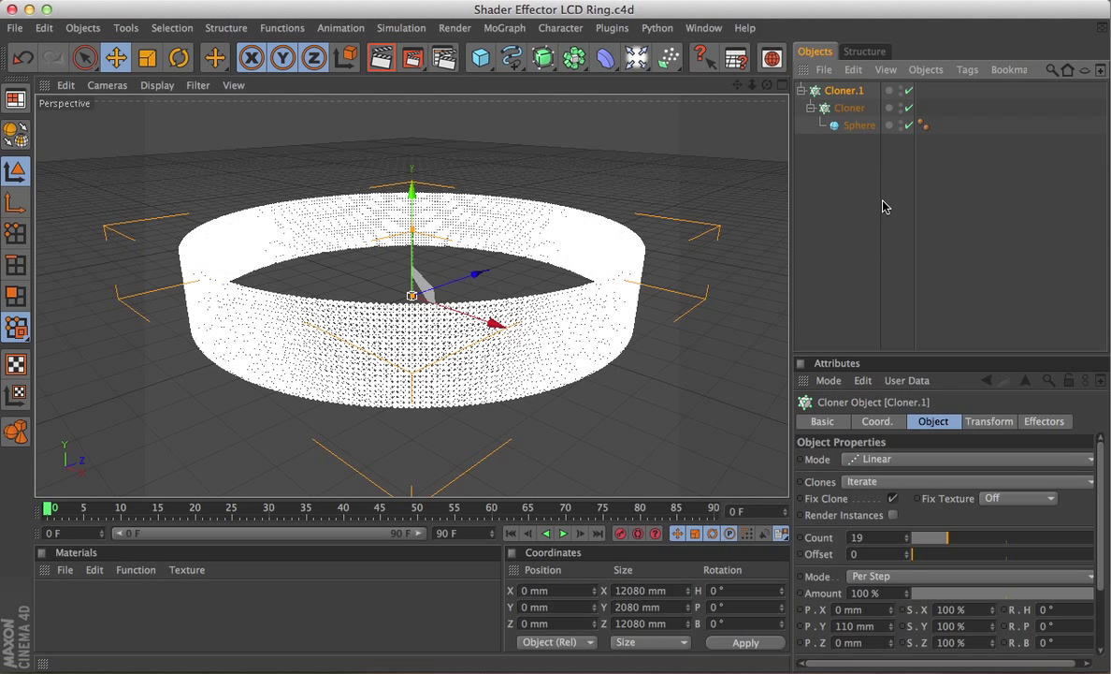
- Deselect everything and add a Shader effector to the scene
{"action": "left_click", "coordinate": [842, 172]}
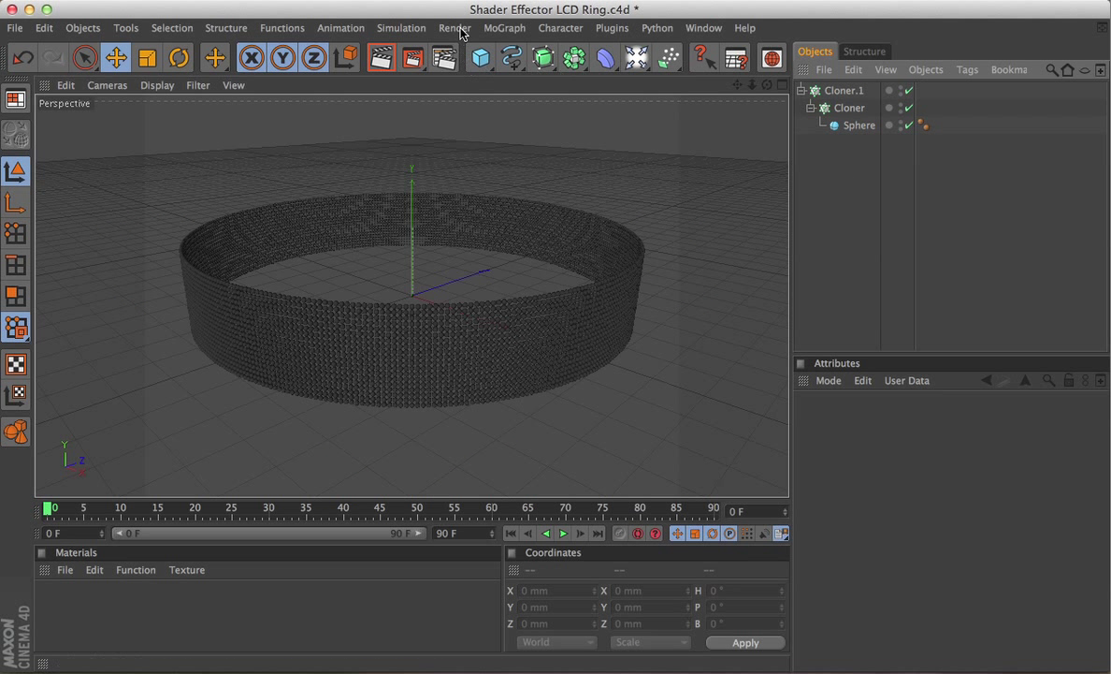
{"action": "left_click", "coordinate": [503, 30]}
{"action": "mouse_move", "coordinate": [521, 53]}
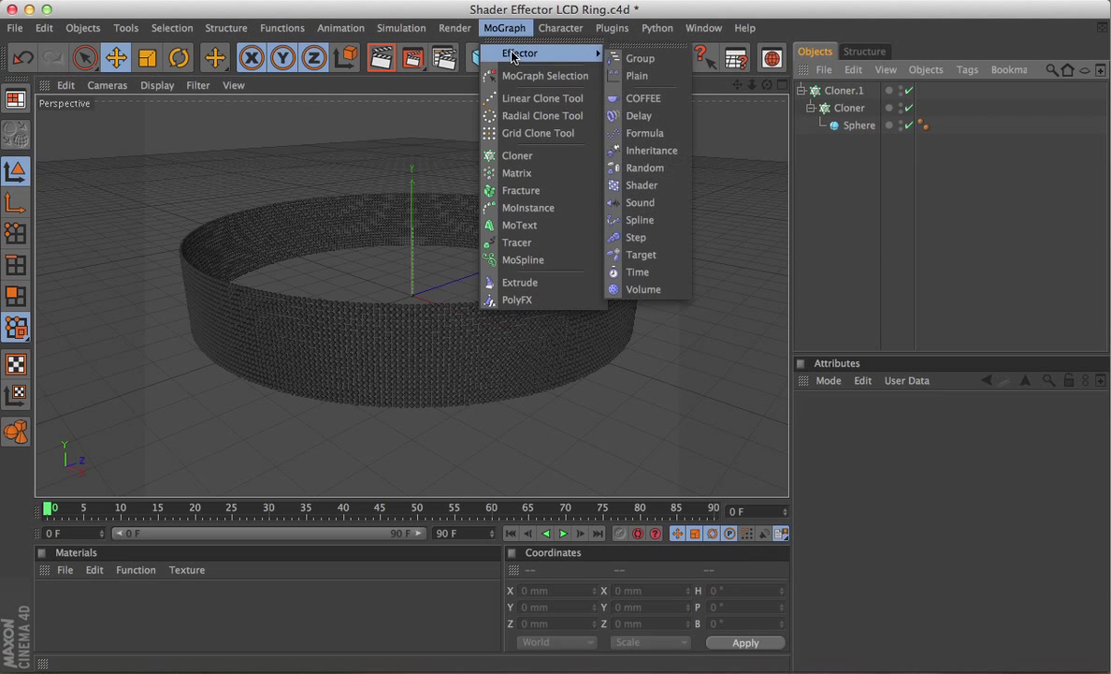
{"action": "left_click", "coordinate": [672, 184]}
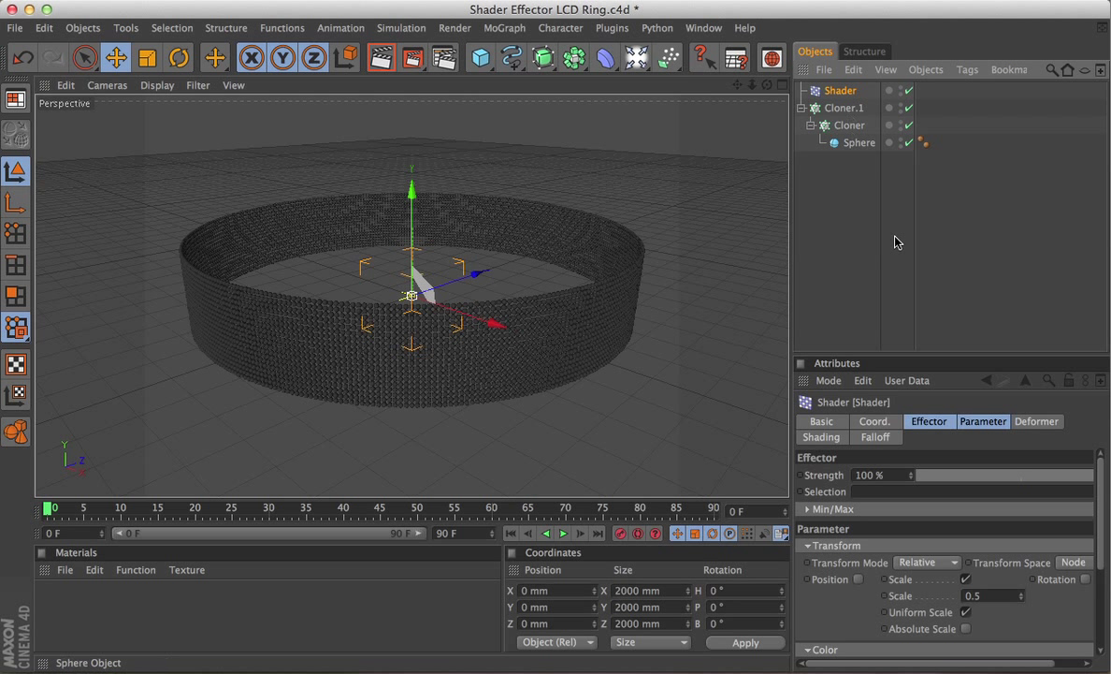
- Apply the Shader effector to Cloner.1 and switch off its Scale parameter
{"action": "left_click", "coordinate": [840, 108]}
{"action": "left_click", "coordinate": [1043, 422]}
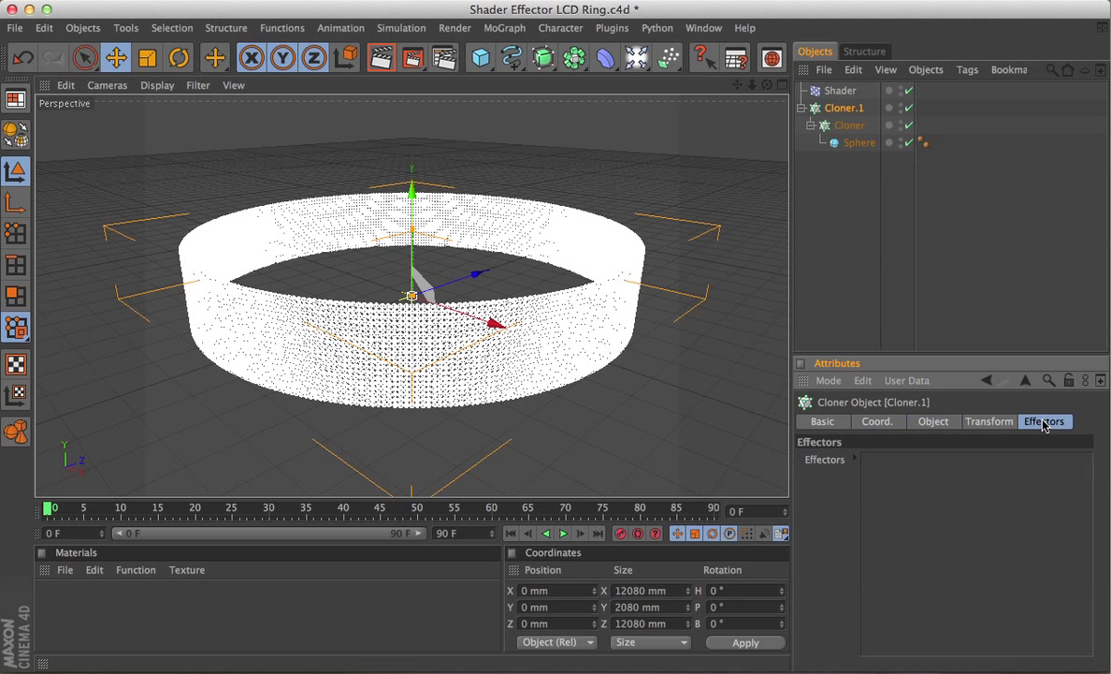
{"action": "left_click_drag", "start_coordinate": [840, 91], "coordinate": [881, 484]}
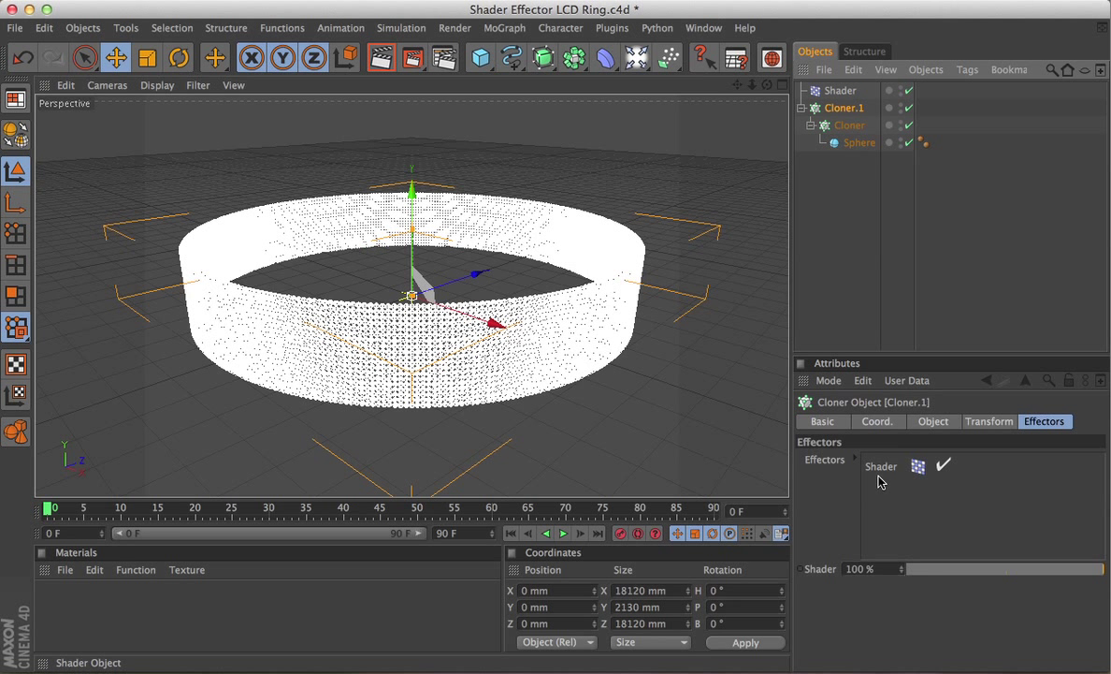
{"action": "left_click", "coordinate": [839, 92]}
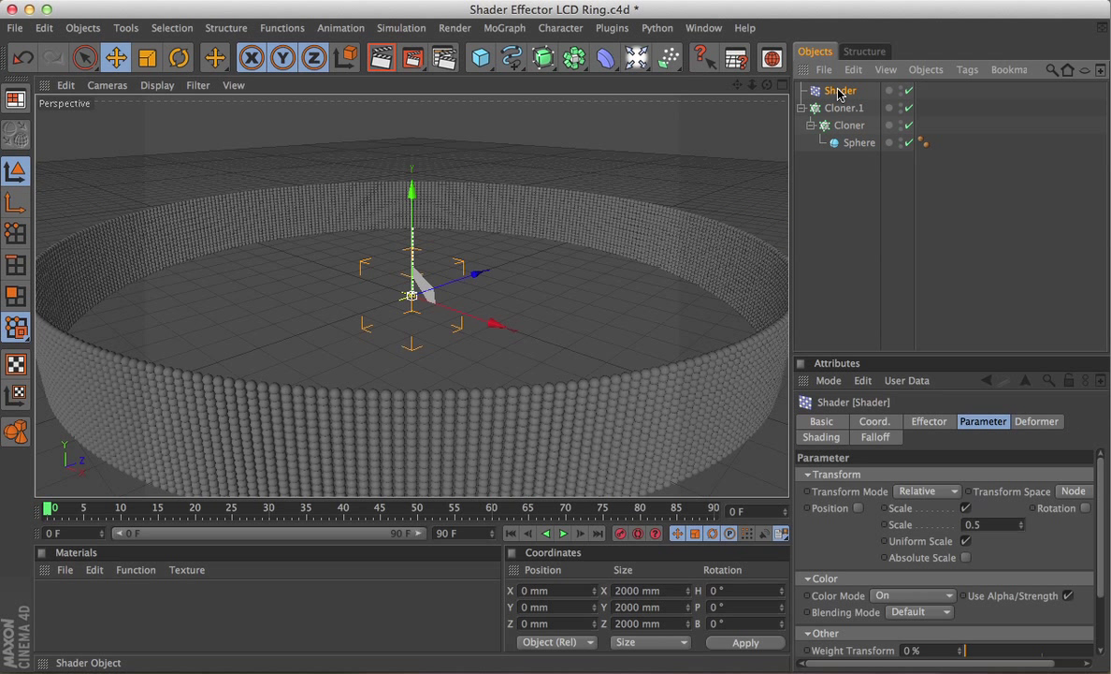
{"action": "left_click", "coordinate": [965, 508]}
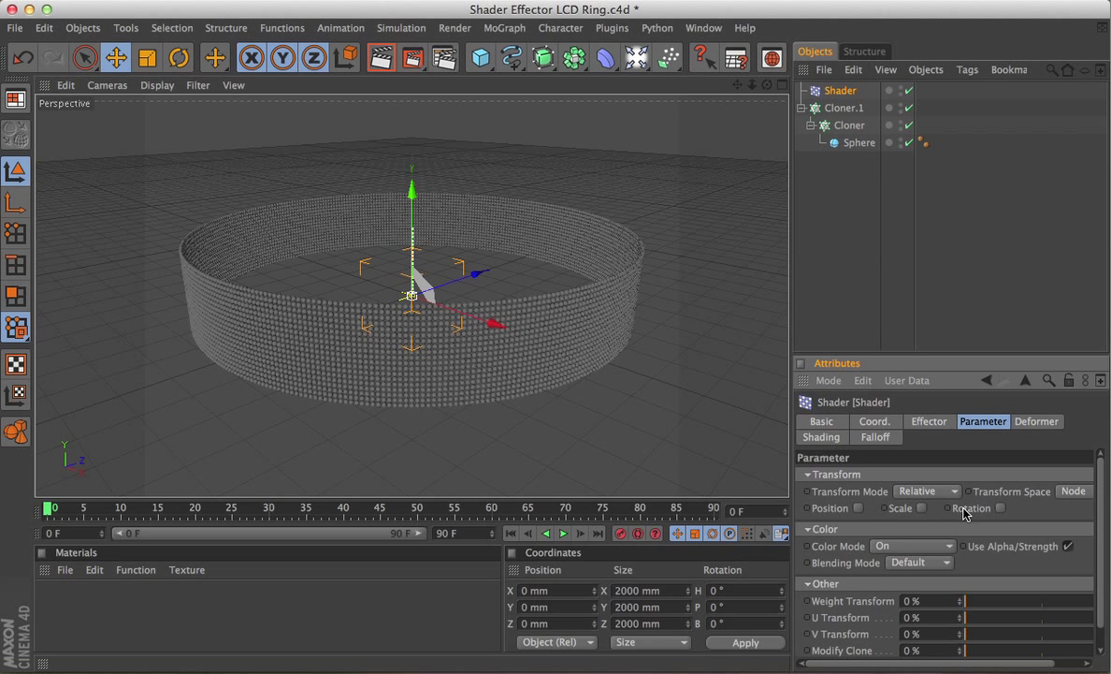
- Apply the Shader effector to the inner ring Cloner as well
{"action": "left_click", "coordinate": [846, 127]}
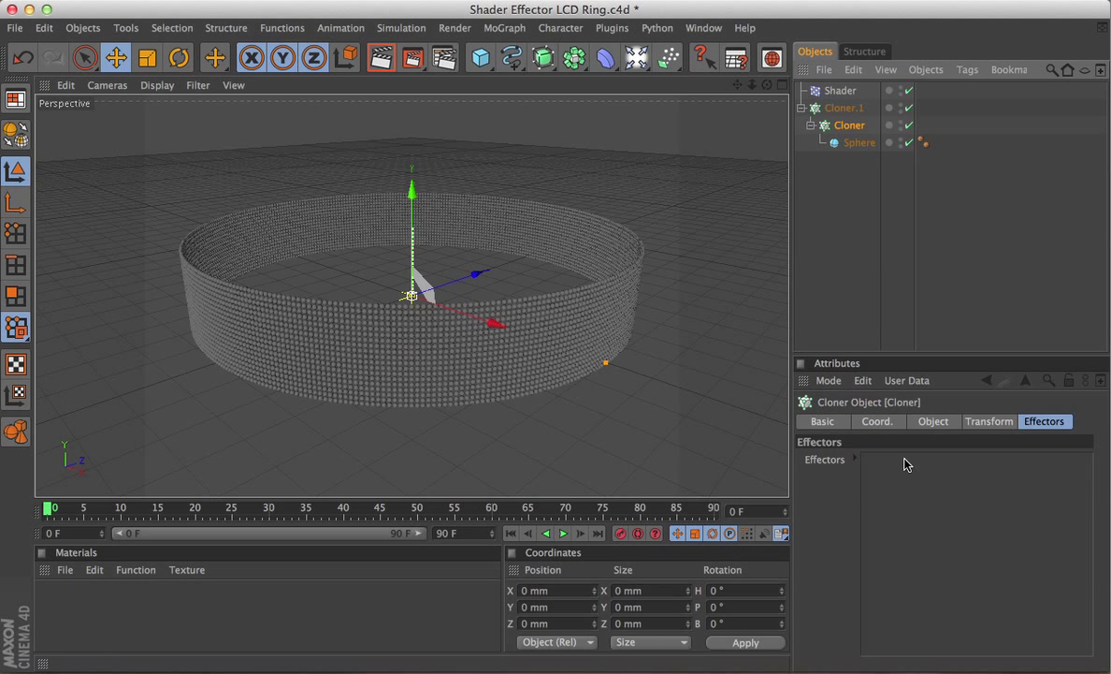
{"action": "left_click_drag", "start_coordinate": [839, 98], "coordinate": [901, 483]}
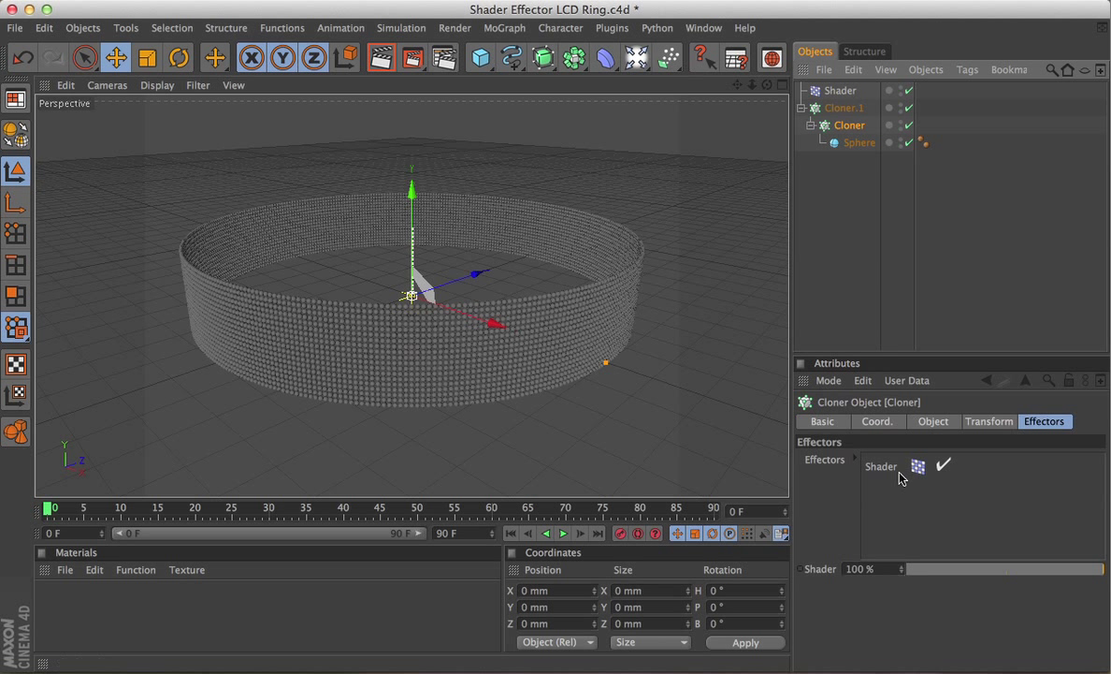
{"action": "left_click", "coordinate": [840, 91]}
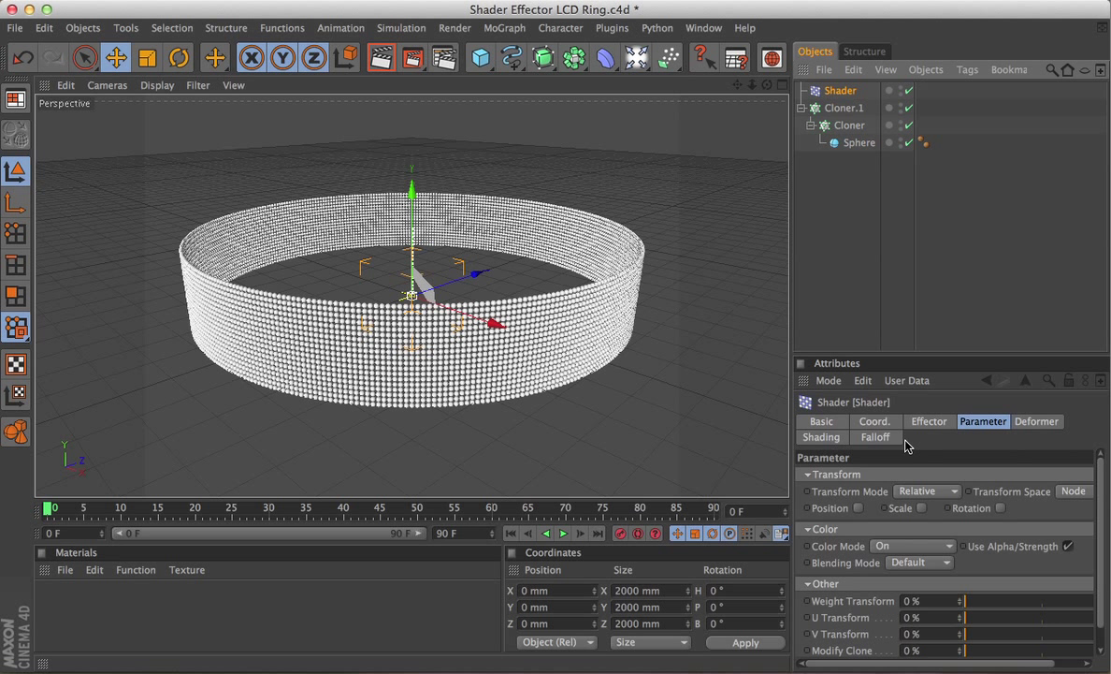
- Save, then create a new default material Mat and open it in the Material Editor
{"action": "key", "text": "super+s"}
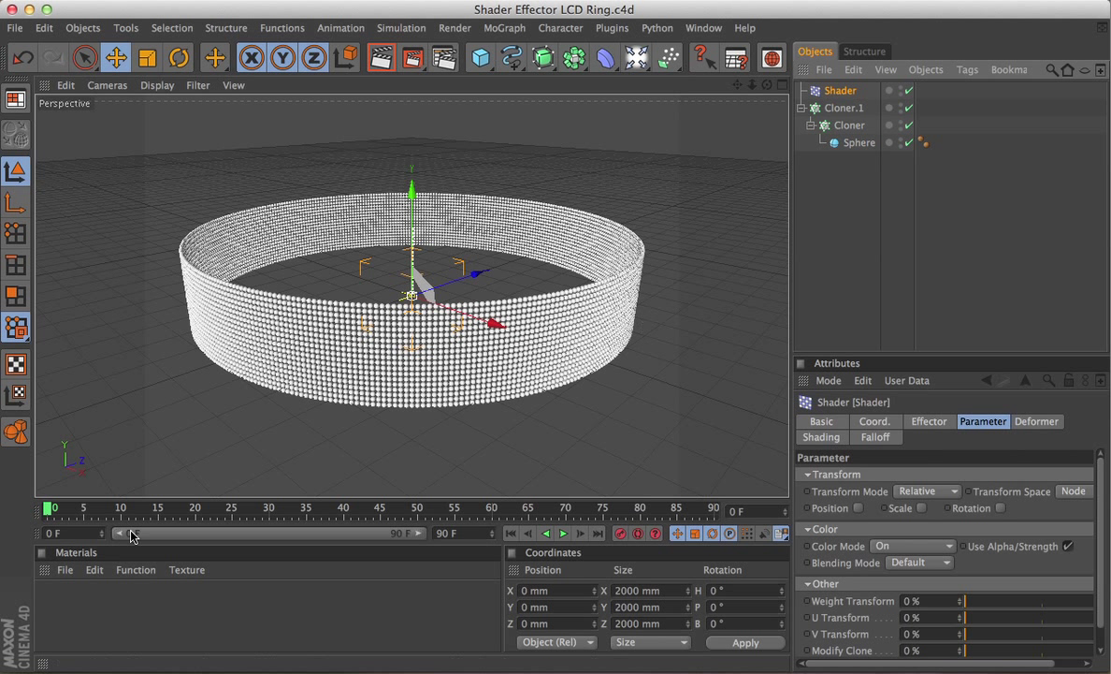
{"action": "left_click", "coordinate": [64, 570]}
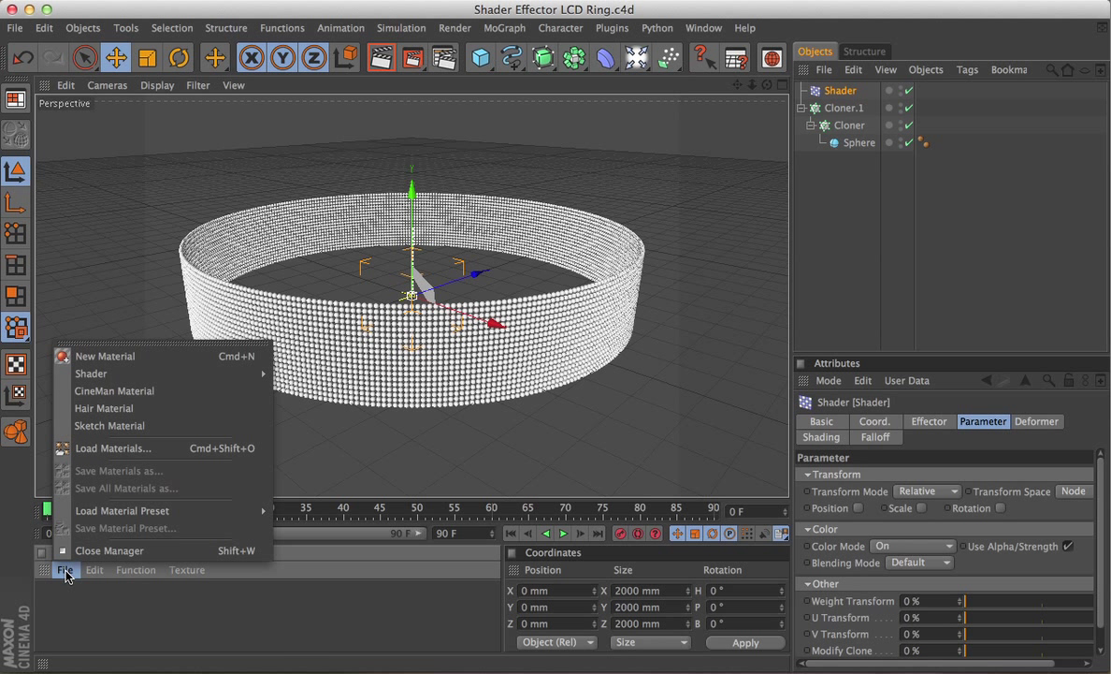
{"action": "left_click", "coordinate": [102, 361]}
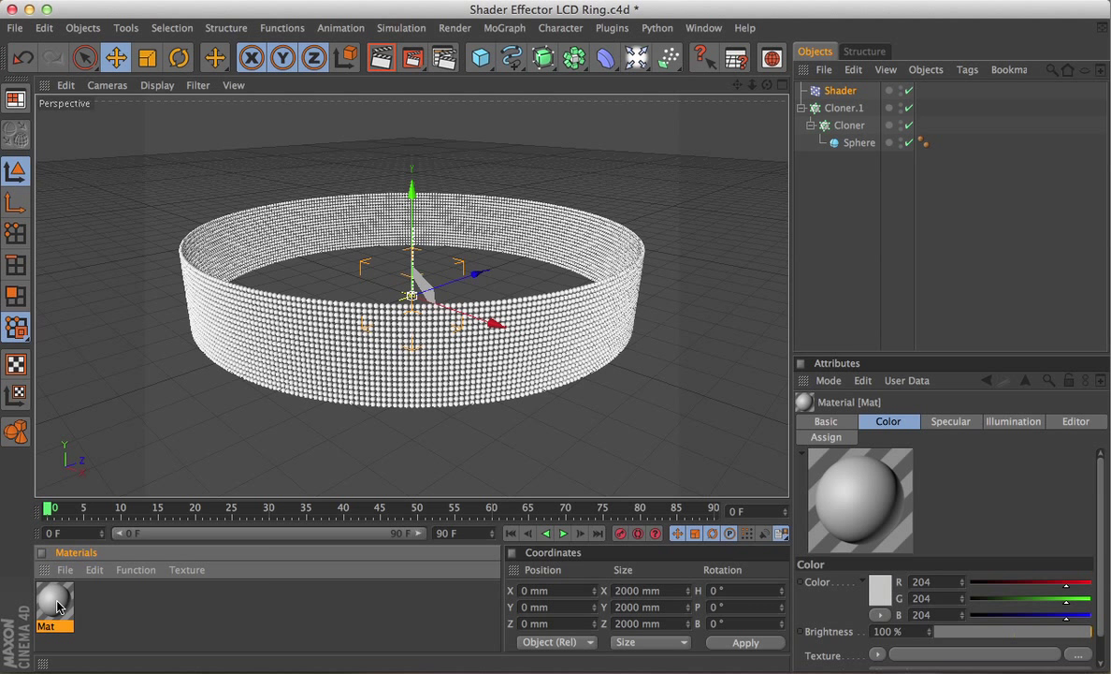
{"action": "double_click", "coordinate": [56, 604]}
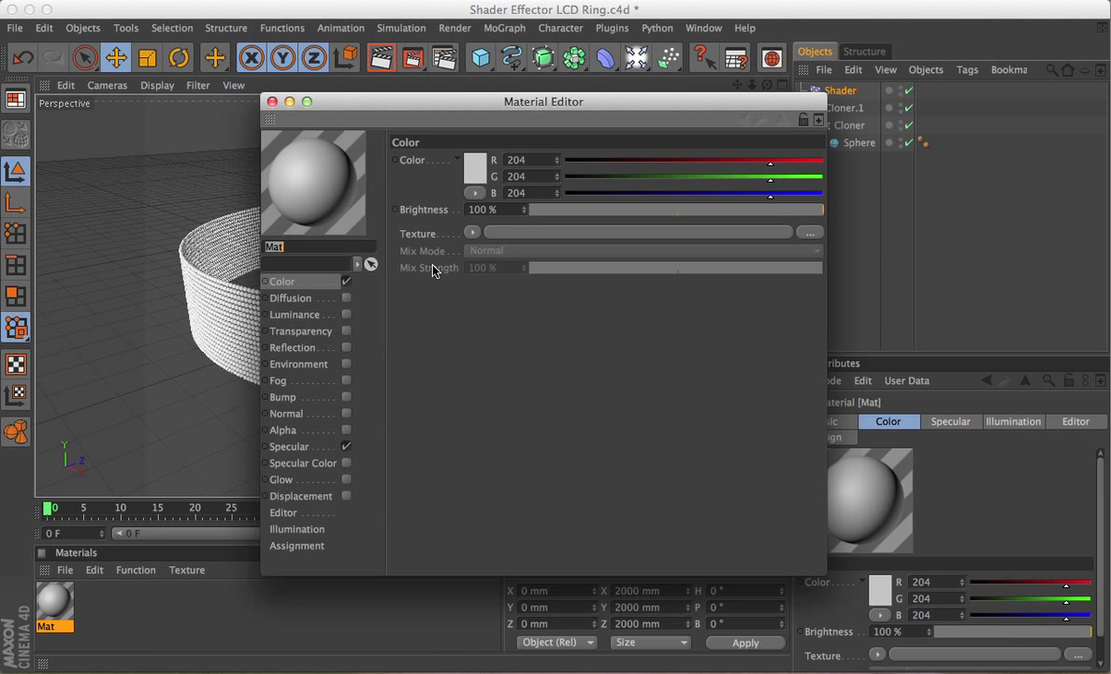
{"action": "left_click", "coordinate": [809, 231]}
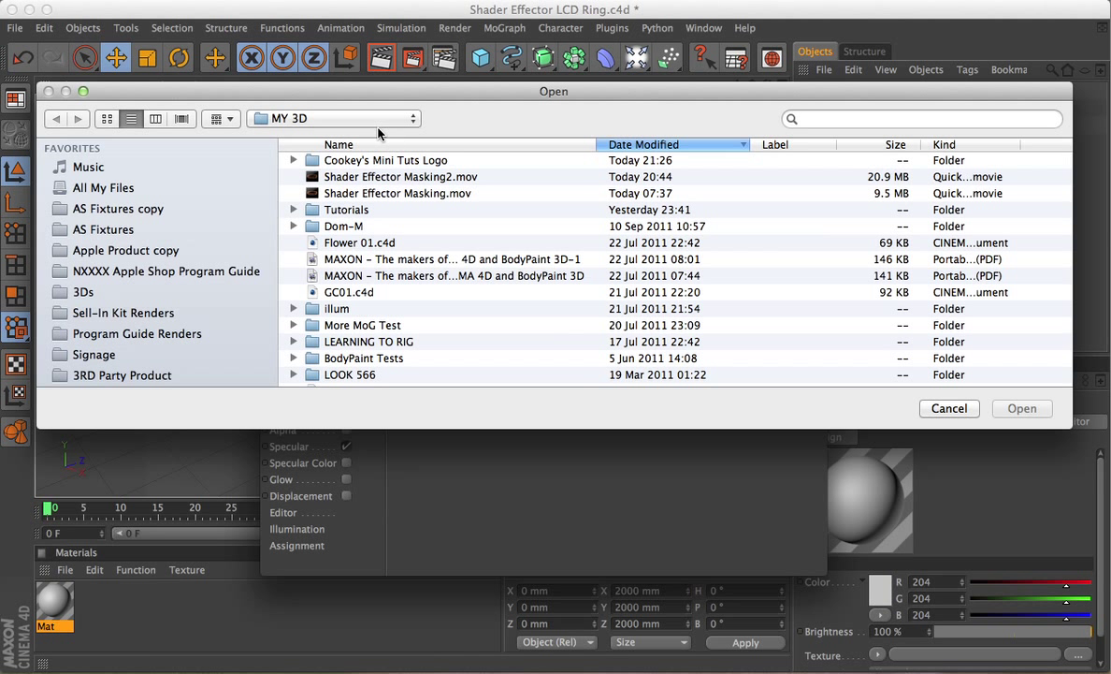
{"action": "double_click", "coordinate": [385, 161]}
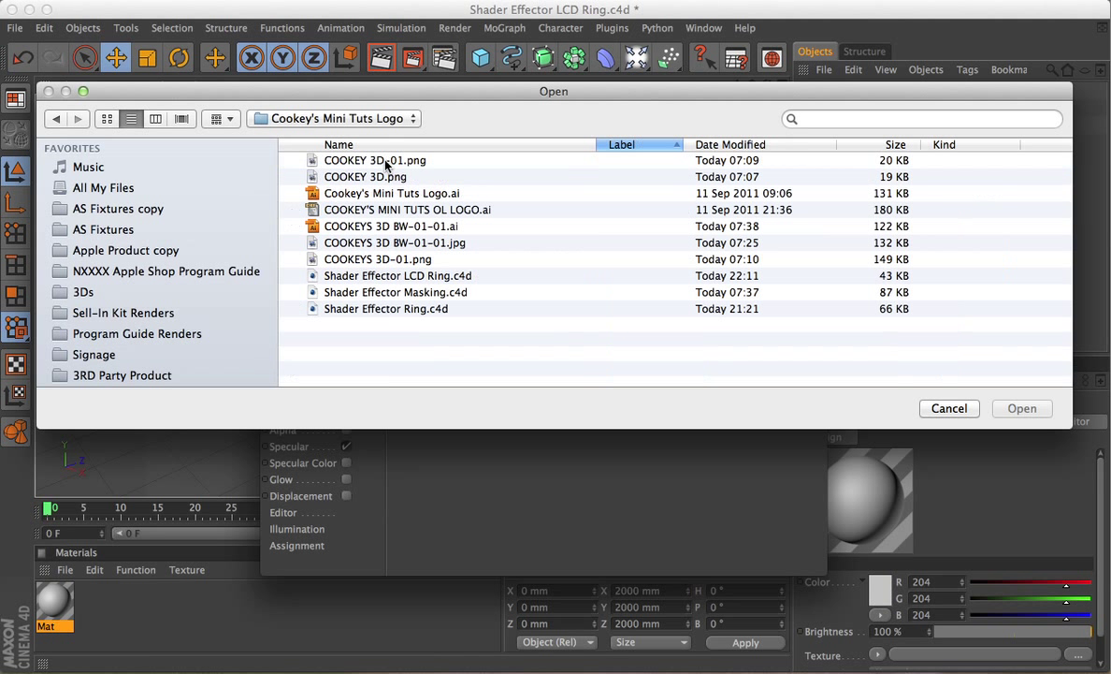
{"action": "left_click", "coordinate": [423, 245]}
{"action": "double_click", "coordinate": [423, 244]}
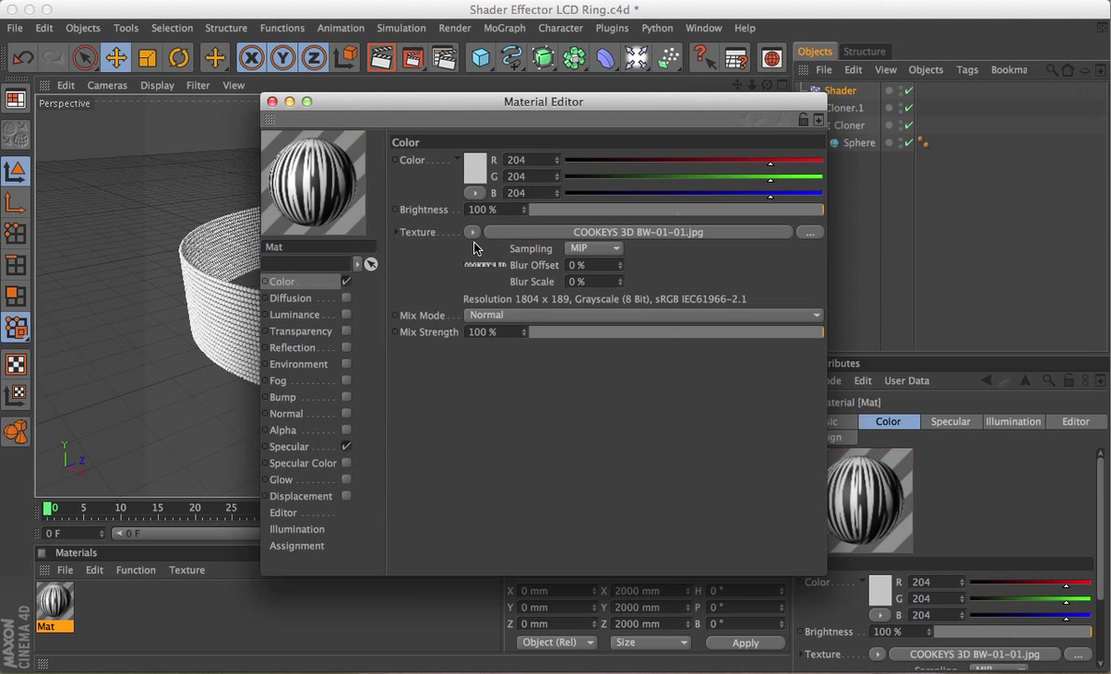
- Show the material preview on a plane and check the logo image in the image viewer
{"action": "right_click", "coordinate": [320, 186]}
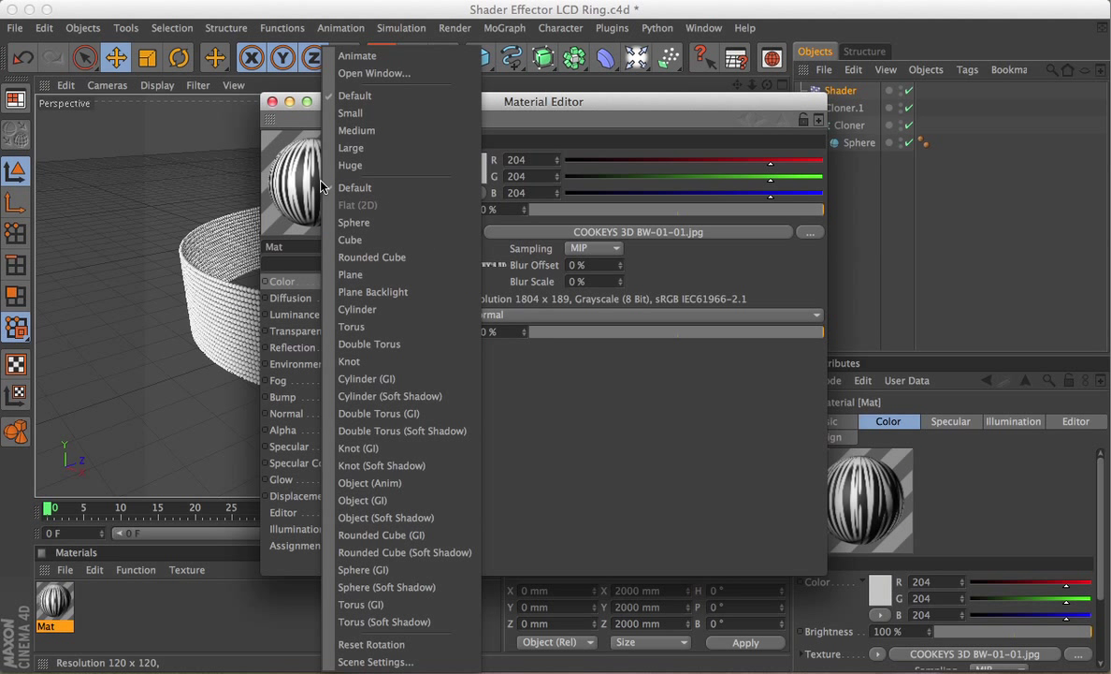
{"action": "left_click", "coordinate": [354, 274]}
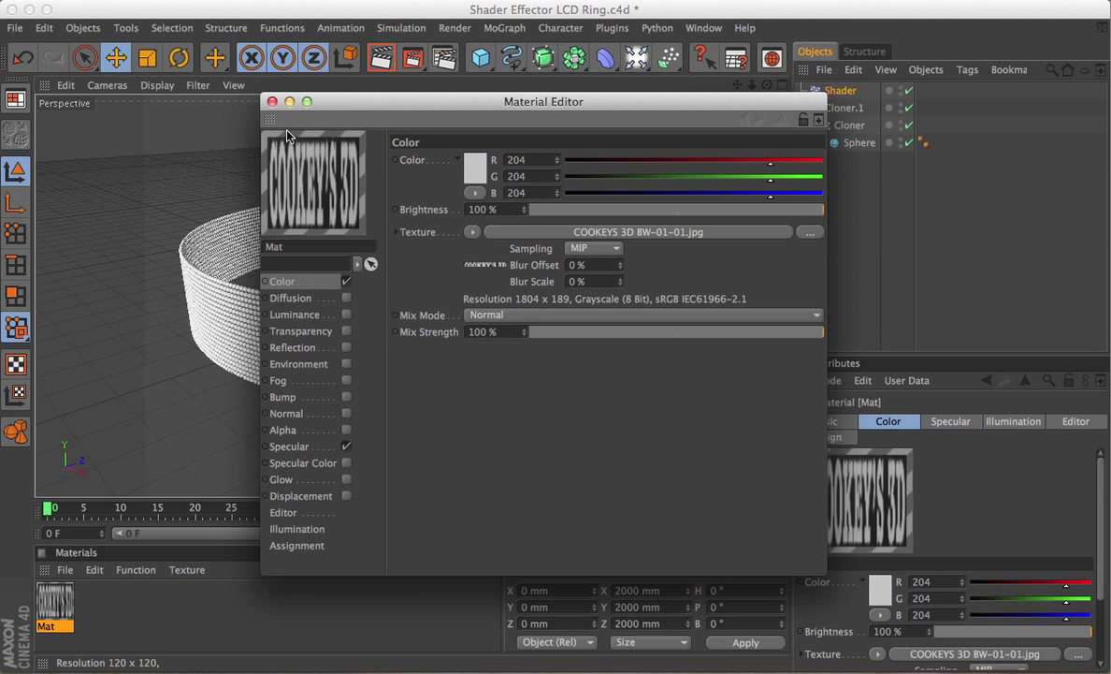
{"action": "key", "text": "super+Tab"}
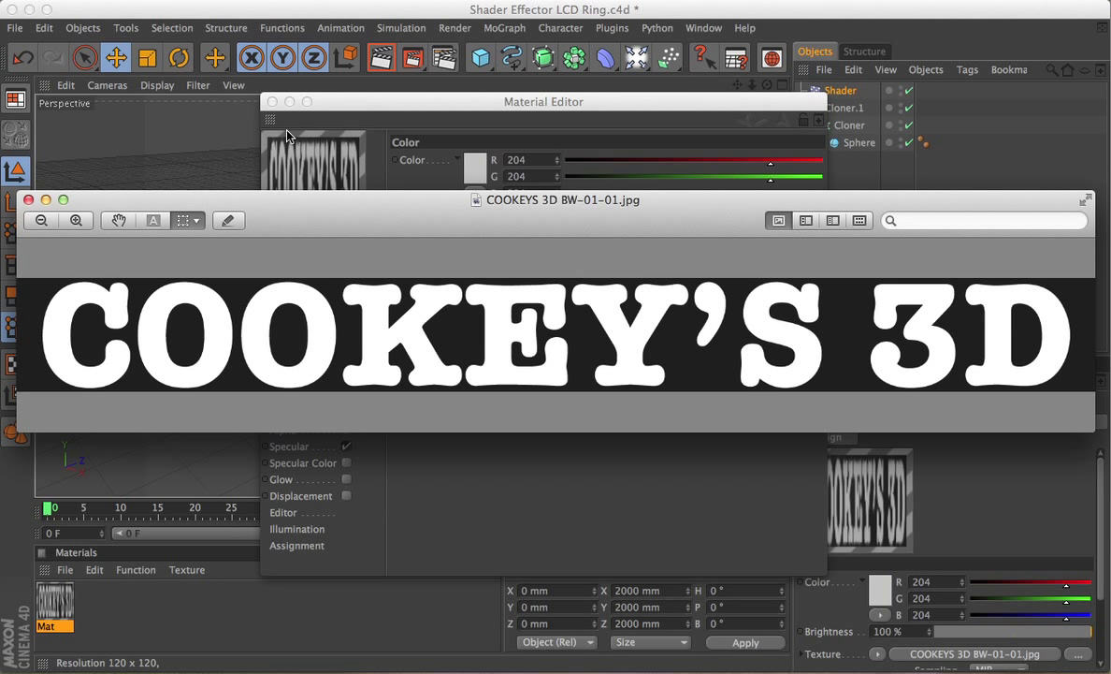
{"action": "key", "text": "super+Tab"}
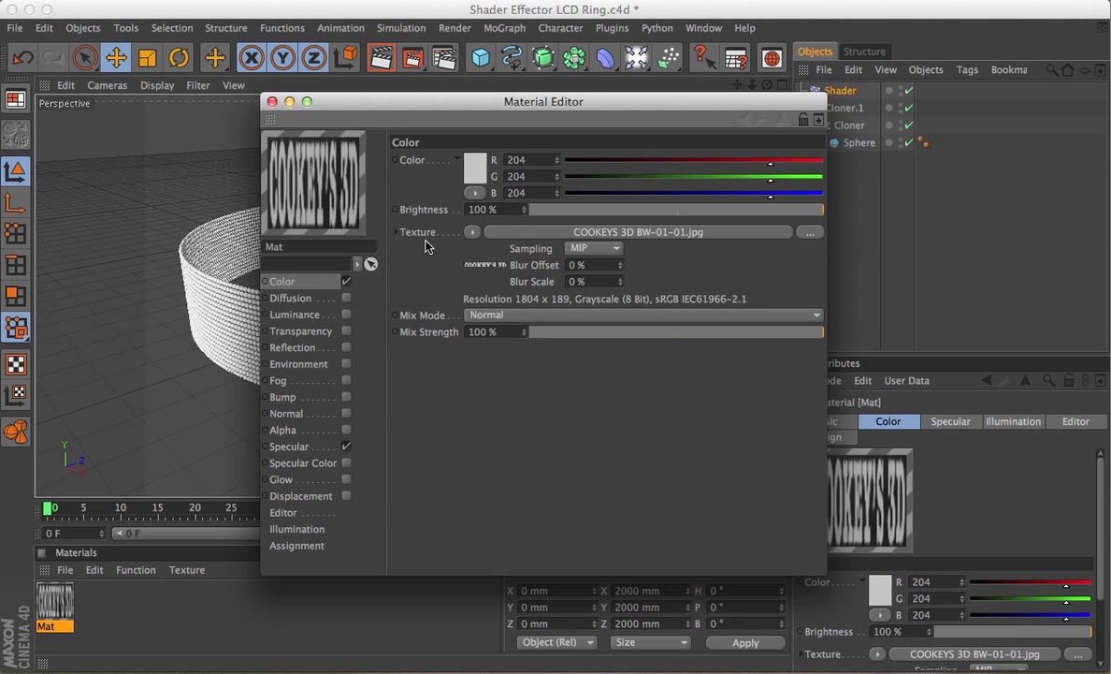
- Invert the logo texture's shader by setting Black Point to 1 and White Point to 0
{"action": "left_click", "coordinate": [398, 233]}
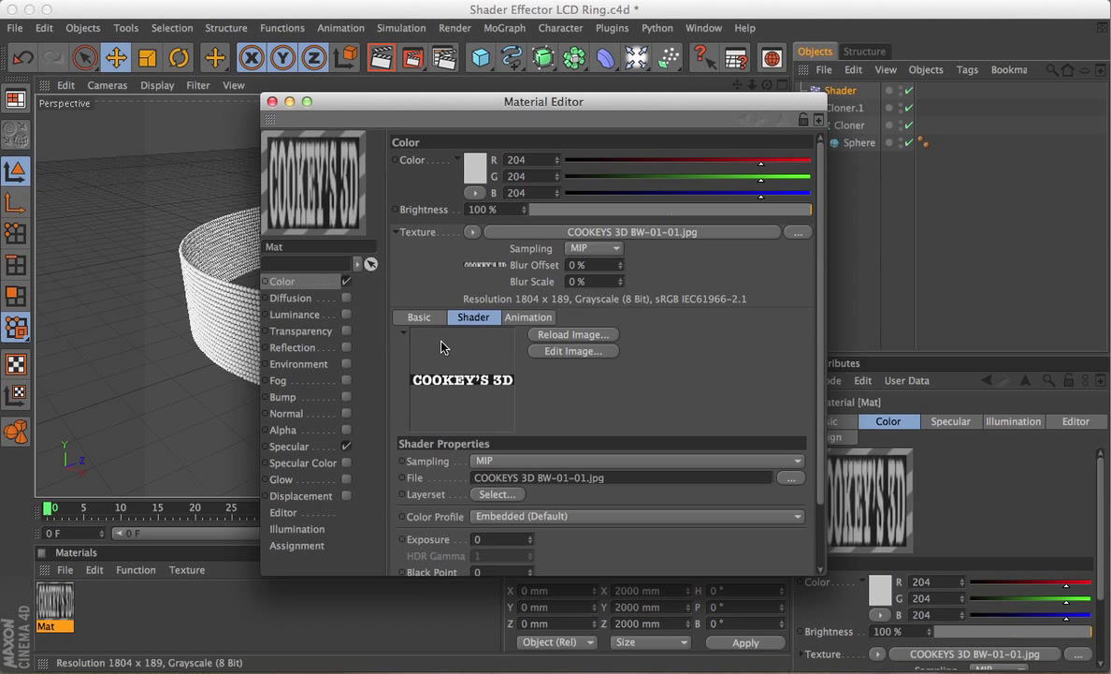
{"action": "scroll", "coordinate": [761, 254], "scroll_direction": "down", "scroll_amount": 3}
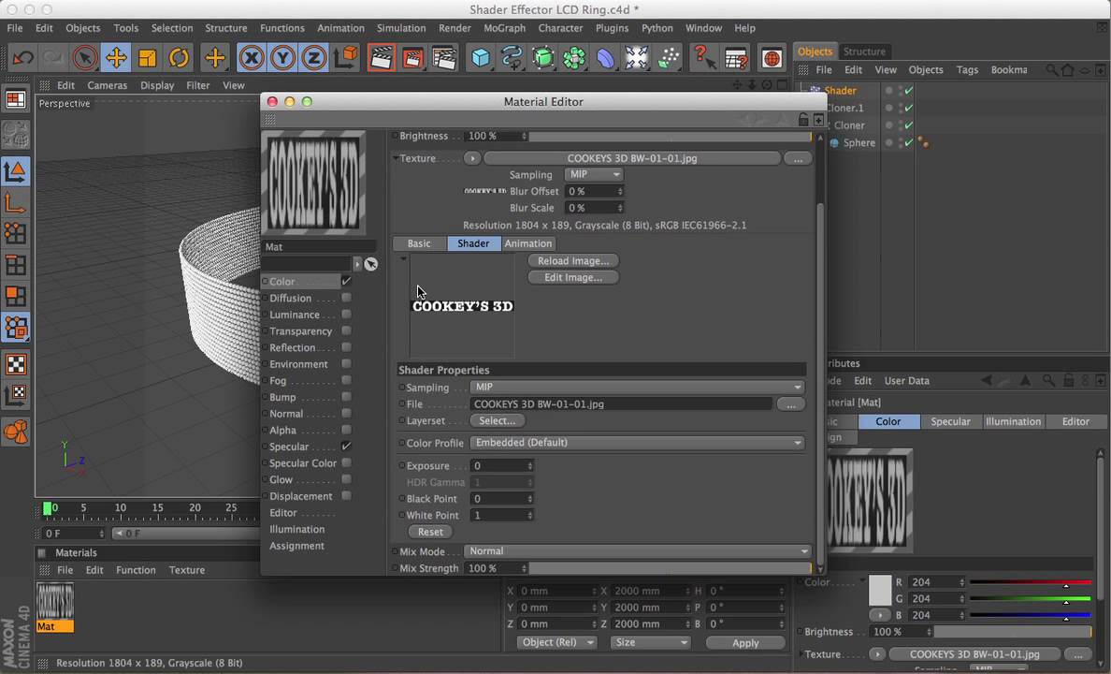
{"action": "left_click", "coordinate": [498, 501]}
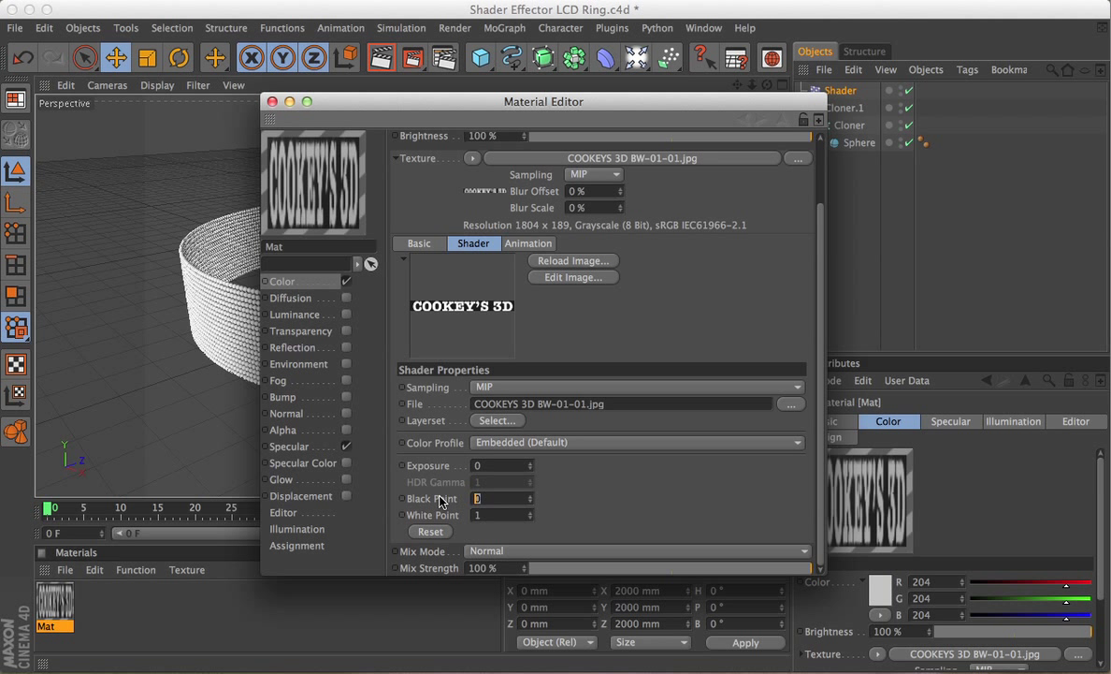
{"action": "type", "text": "1"}
{"action": "key", "text": "Tab"}
{"action": "type", "text": "0"}
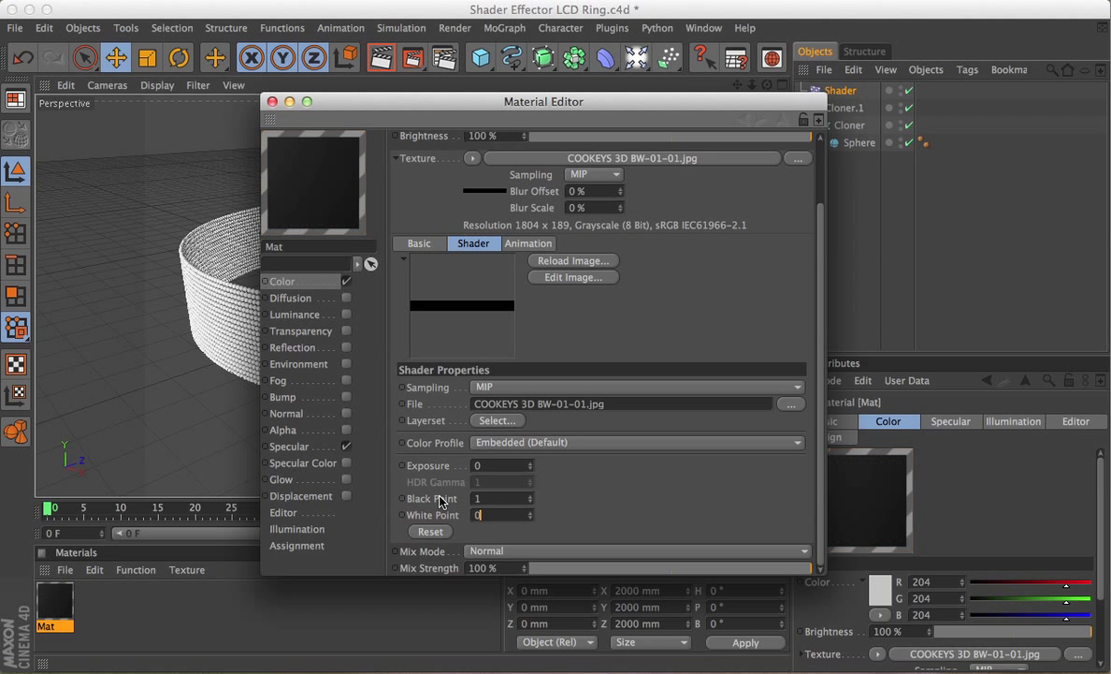
{"action": "key", "text": "Return"}
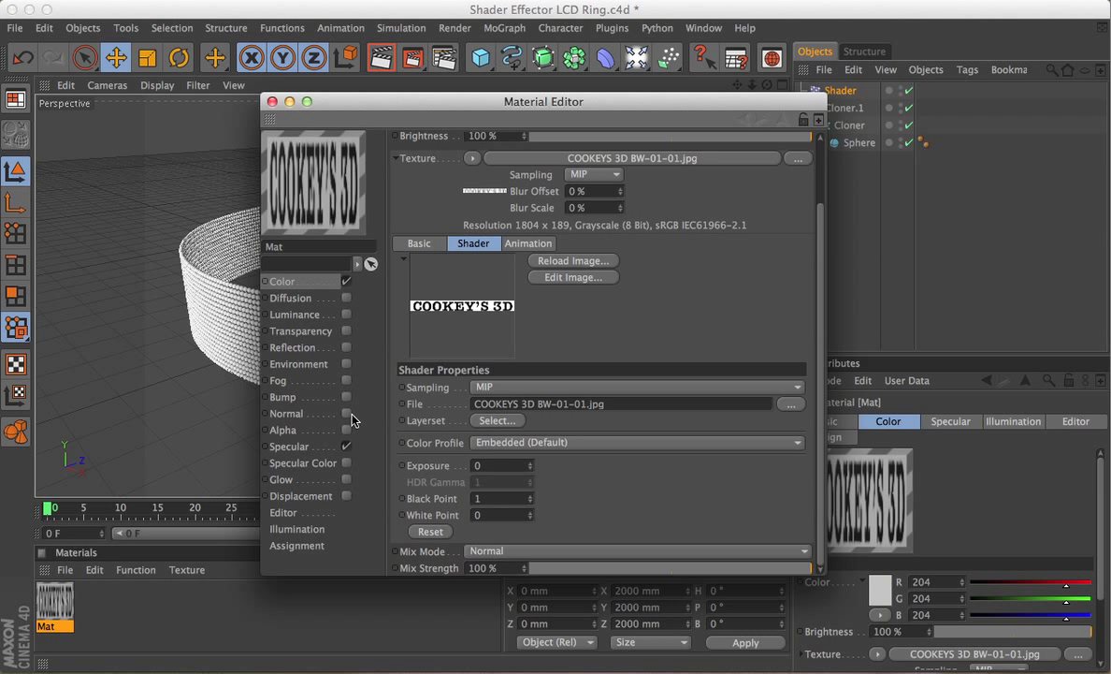
- Close the Material Editor and apply Mat to the Shader effector as a texture tag
{"action": "left_click", "coordinate": [272, 102]}
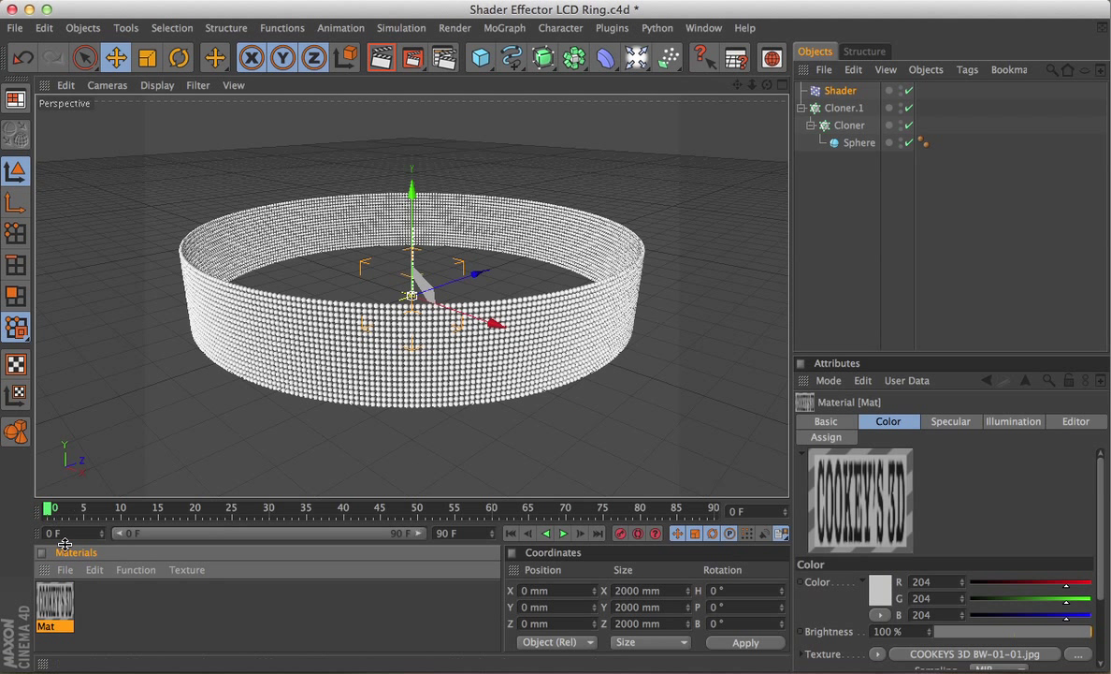
{"action": "left_click_drag", "start_coordinate": [62, 596], "coordinate": [845, 95]}
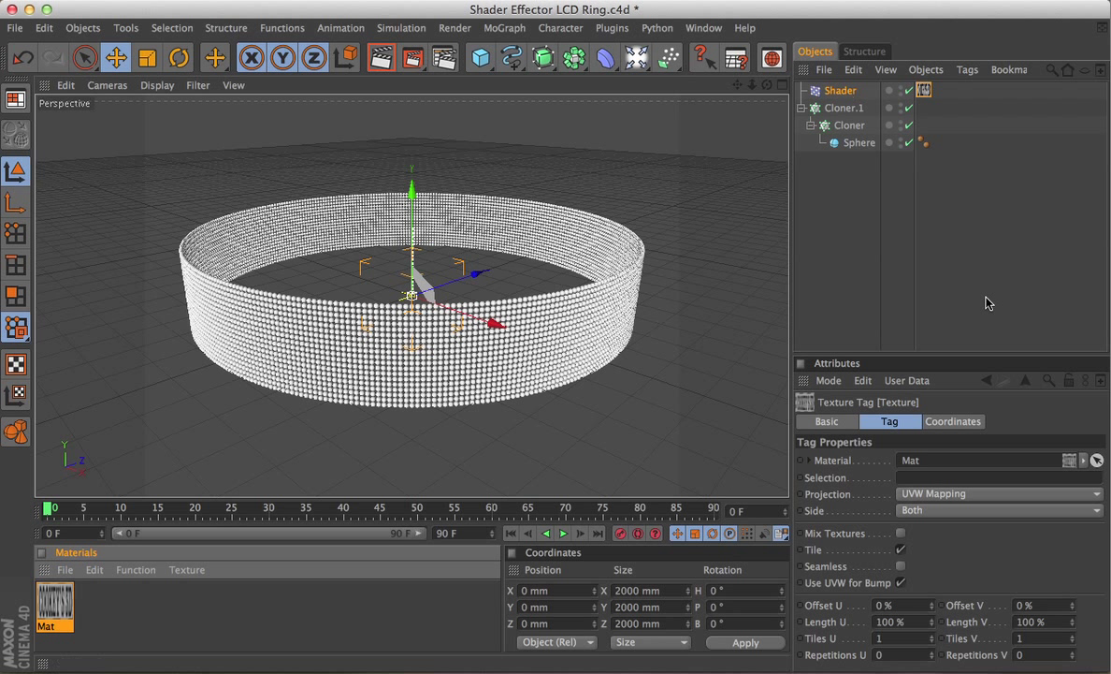
{"action": "left_click", "coordinate": [930, 91]}
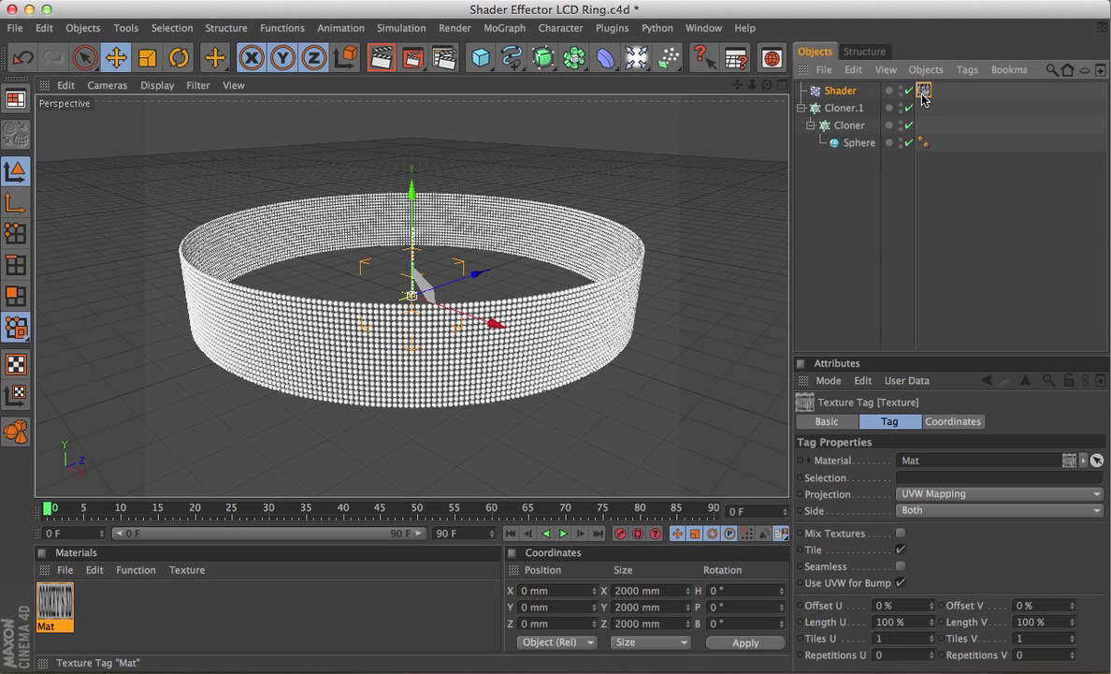
- Set the texture tag to Cylindrical projection with Offset V of 50 %
{"action": "left_click", "coordinate": [930, 494]}
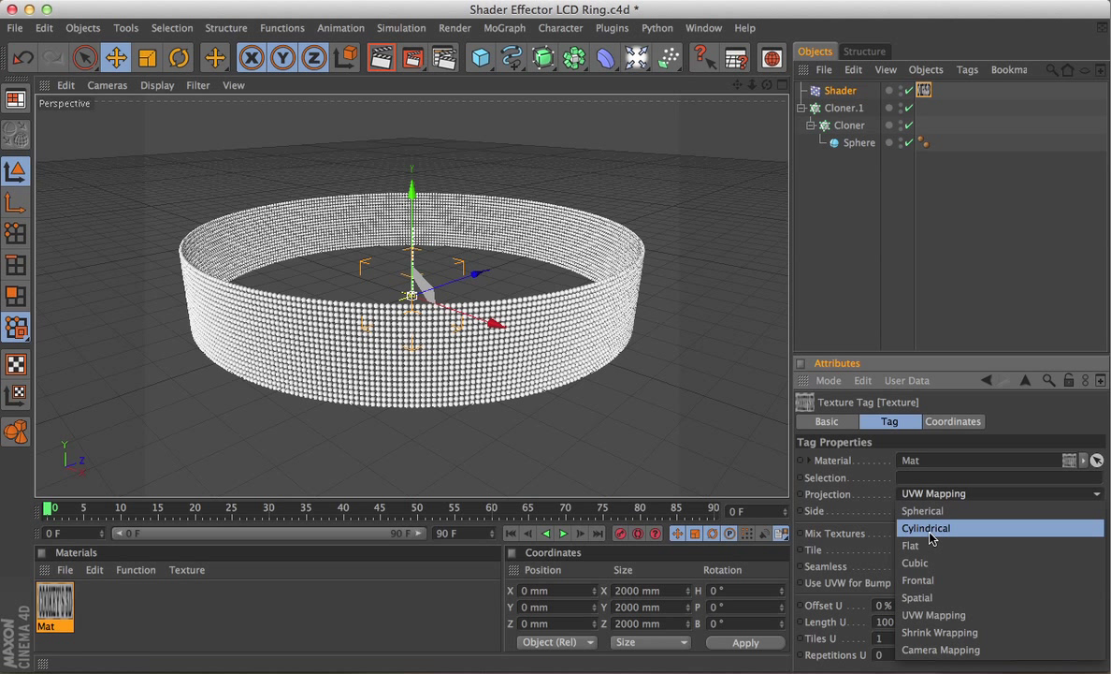
{"action": "left_click", "coordinate": [931, 529]}
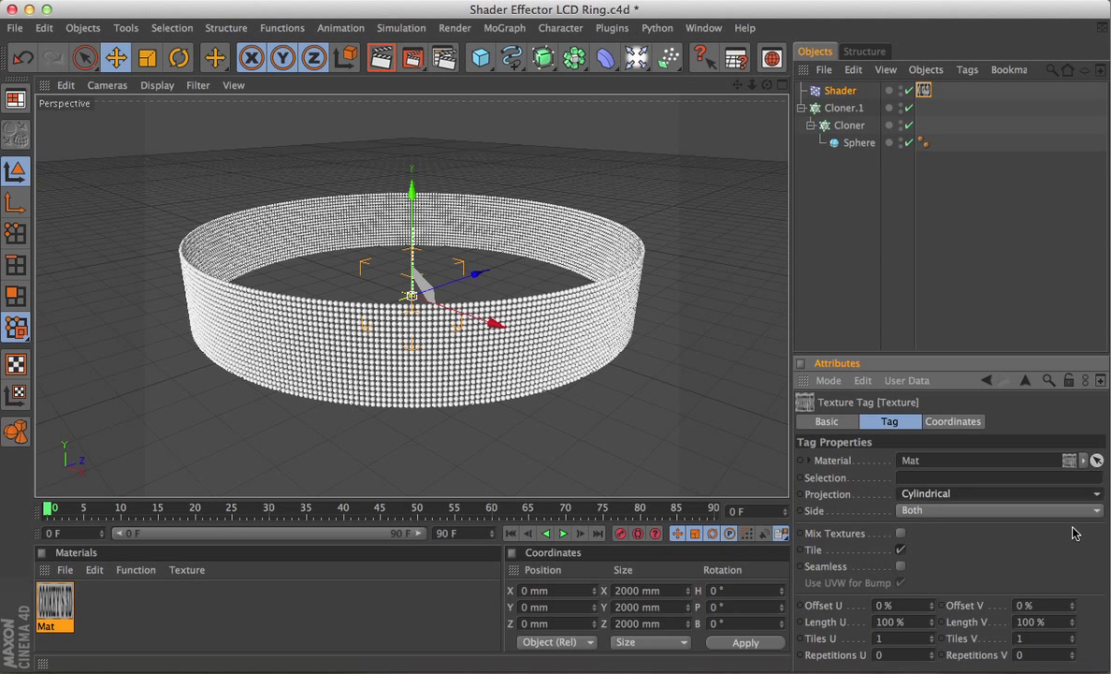
{"action": "left_click", "coordinate": [1041, 603]}
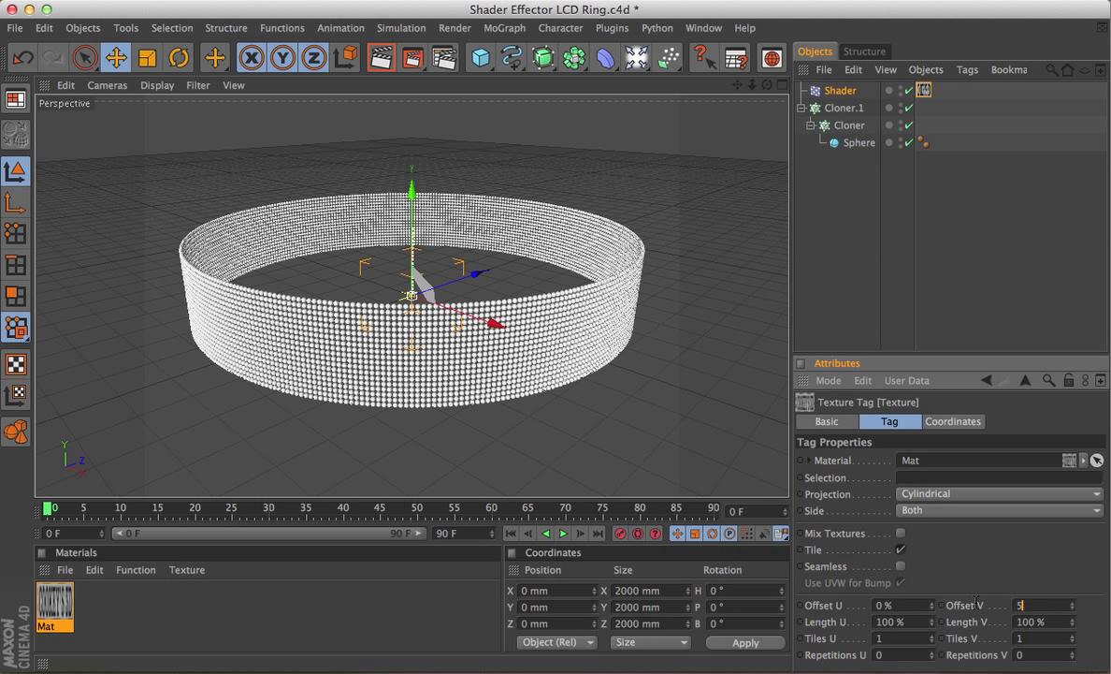
{"action": "type", "text": "50"}
{"action": "key", "text": "Return"}
- Check the Shader effector's colour mode and Use Alpha/Strength, leaving both on
{"action": "left_click", "coordinate": [840, 91]}
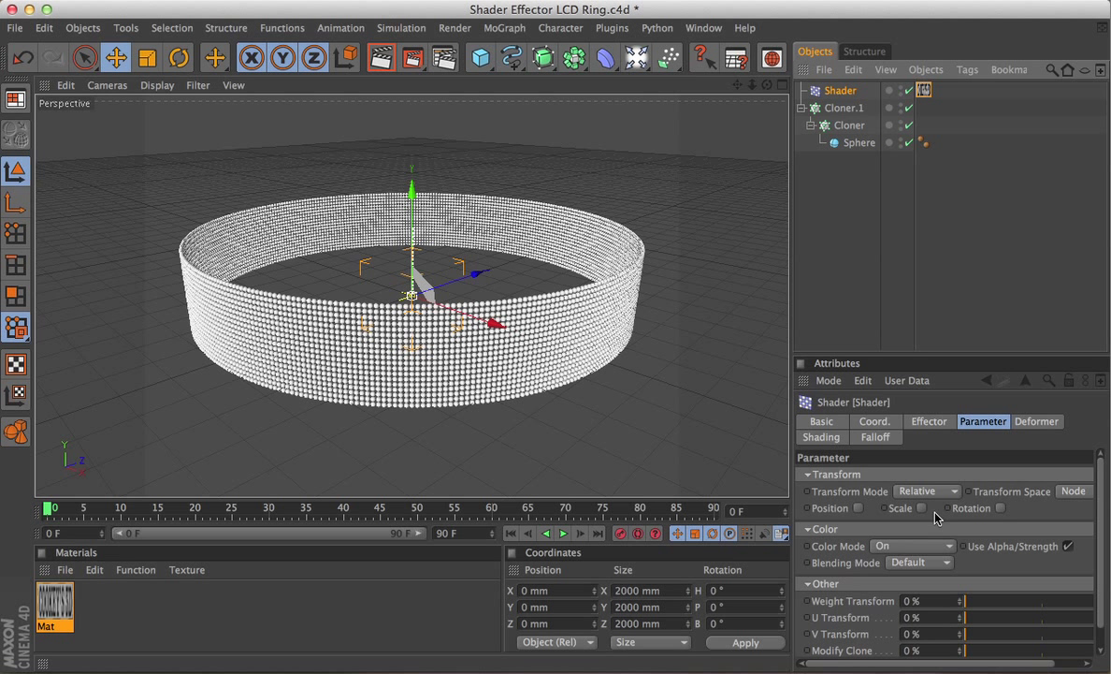
{"action": "left_click", "coordinate": [929, 545]}
{"action": "left_click", "coordinate": [929, 548]}
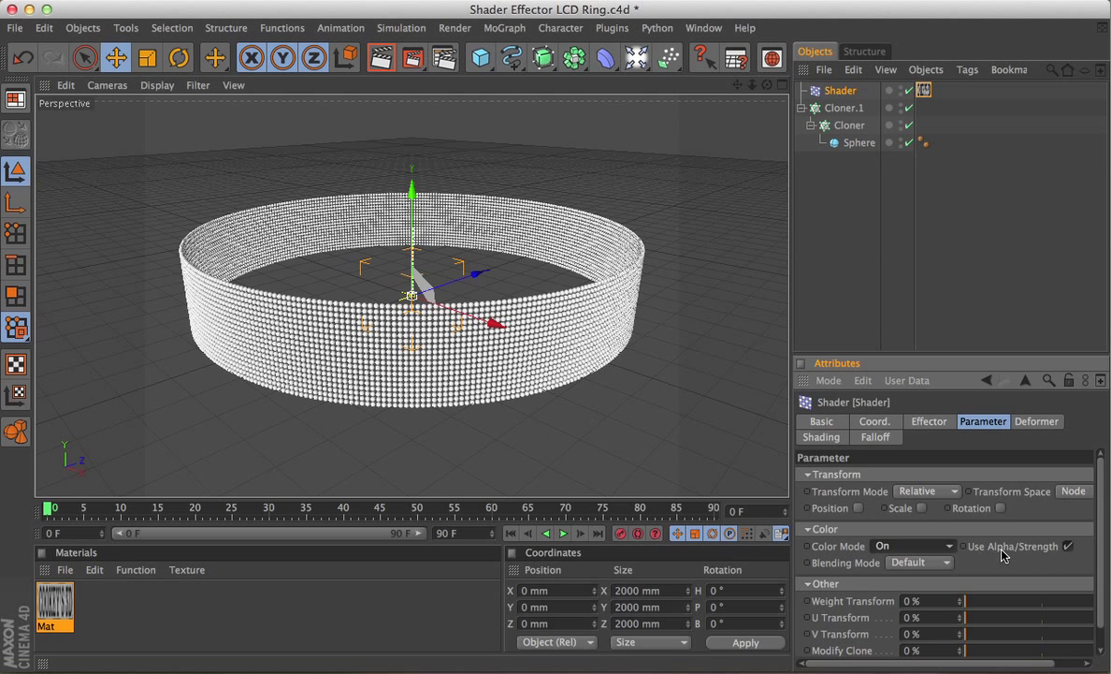
{"action": "left_click", "coordinate": [1069, 546]}
{"action": "left_click", "coordinate": [1069, 546]}
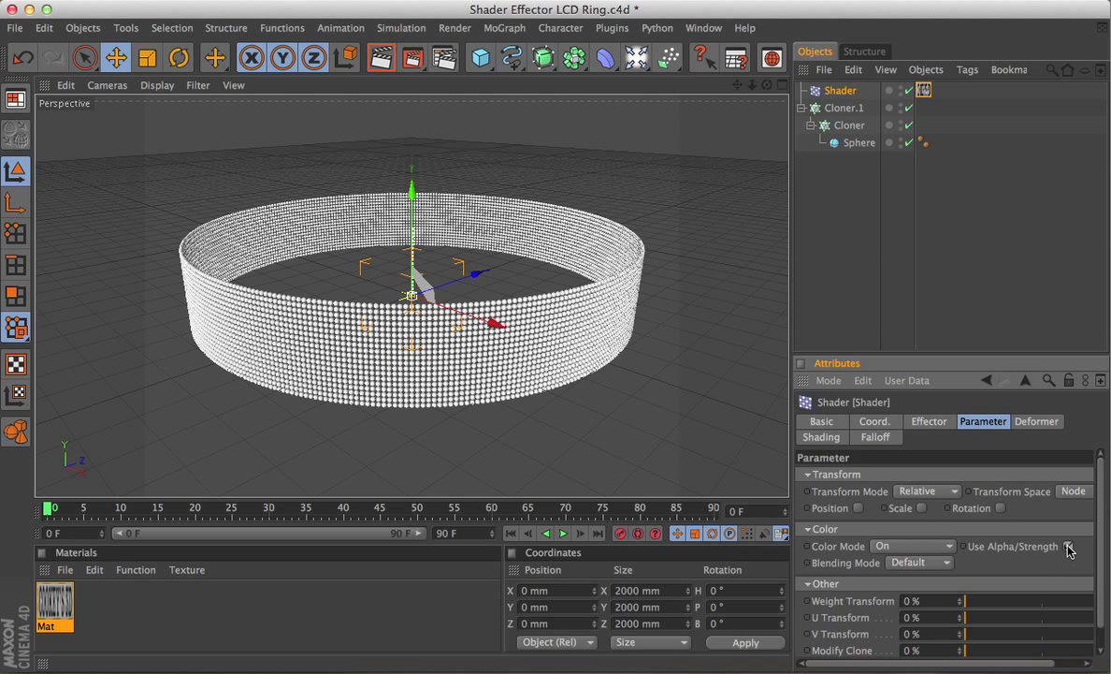
{"action": "left_click_drag", "start_coordinate": [1101, 535], "coordinate": [1102, 550]}
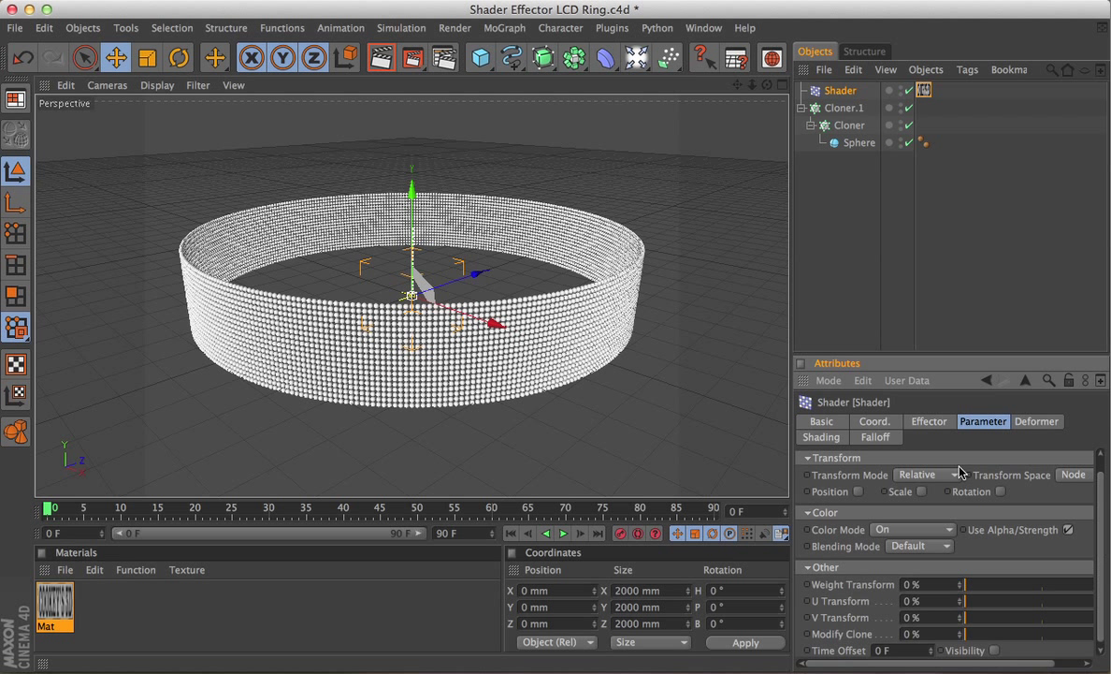
- Set the effector's shading channel to Color and link the Mat texture tag
{"action": "left_click", "coordinate": [822, 438]}
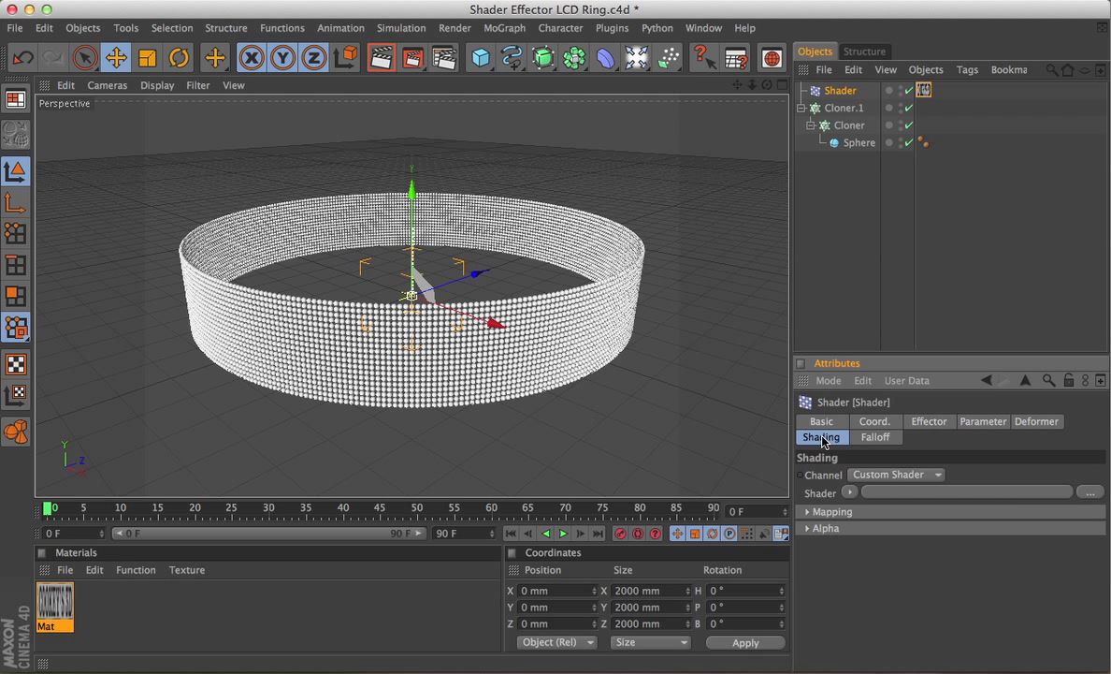
{"action": "left_click", "coordinate": [866, 475]}
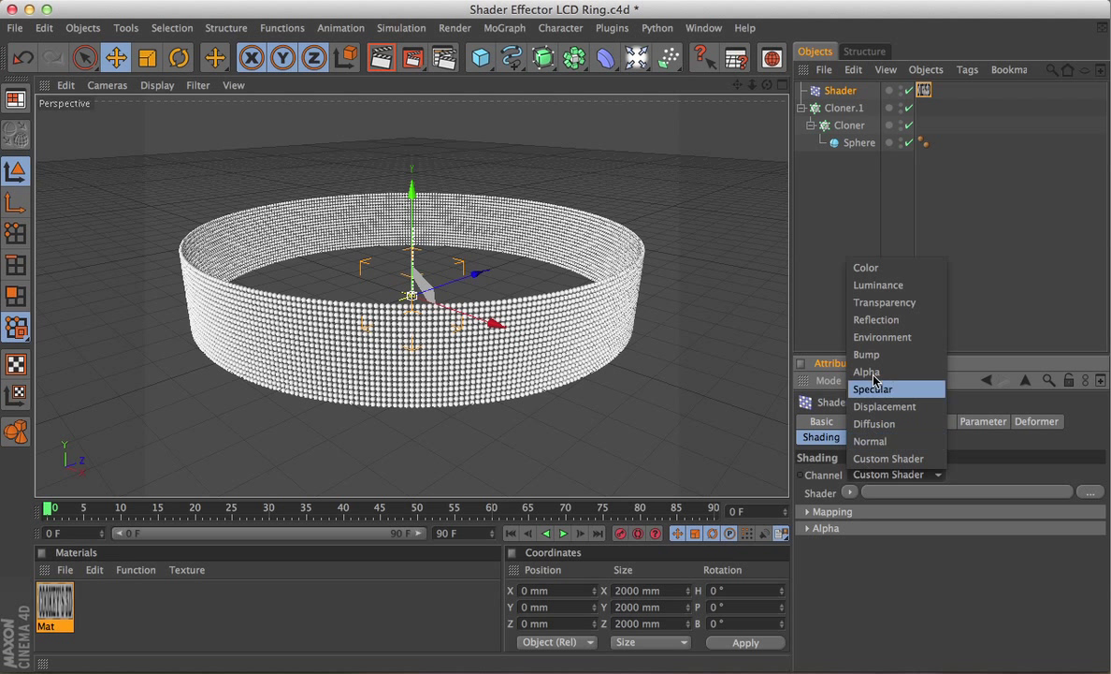
{"action": "left_click", "coordinate": [874, 269]}
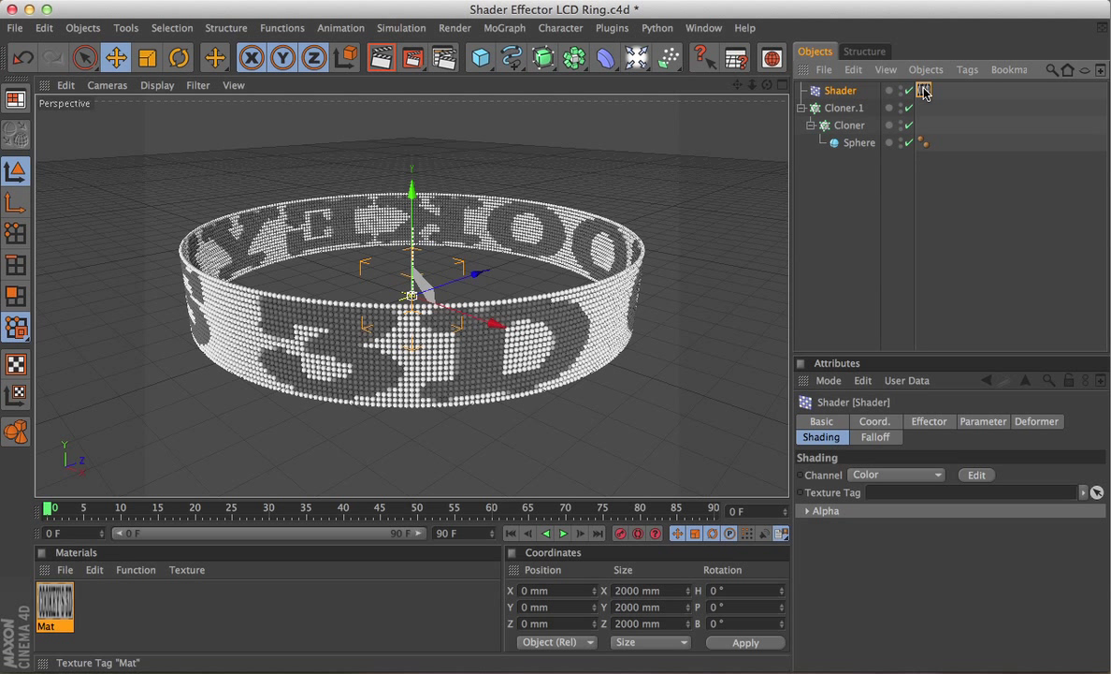
{"action": "mouse_move", "coordinate": [924, 92]}
{"action": "left_mouse_down"}
{"action": "mouse_move", "coordinate": [937, 285]}
{"action": "mouse_move", "coordinate": [922, 342]}
{"action": "mouse_move", "coordinate": [894, 110]}
{"action": "mouse_move", "coordinate": [936, 103]}
{"action": "mouse_move", "coordinate": [931, 94]}
{"action": "left_mouse_up"}
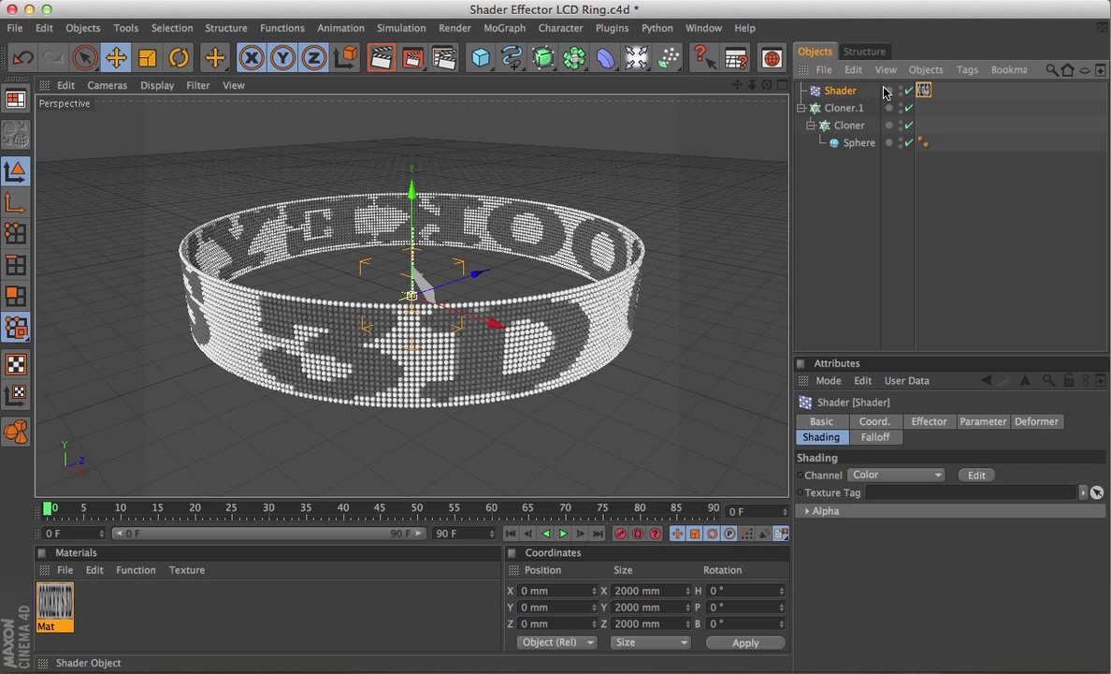
- Set the Shader texture tag's Length U to 50%, making Tiles U 2
{"action": "left_click", "coordinate": [925, 91]}
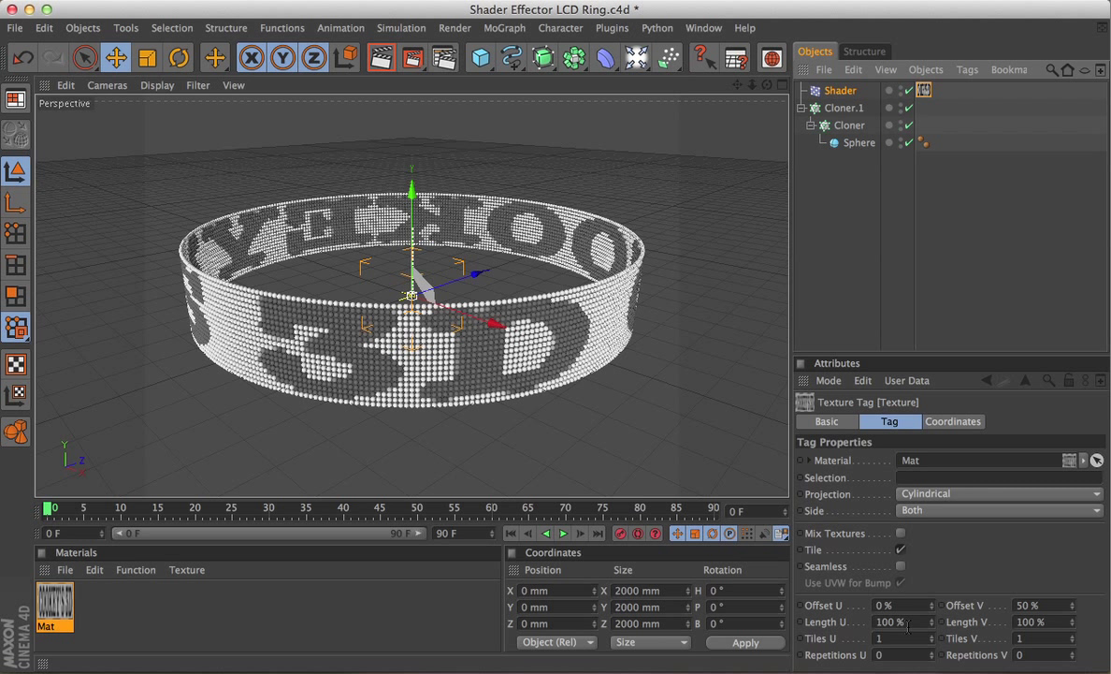
{"action": "left_click", "coordinate": [905, 621]}
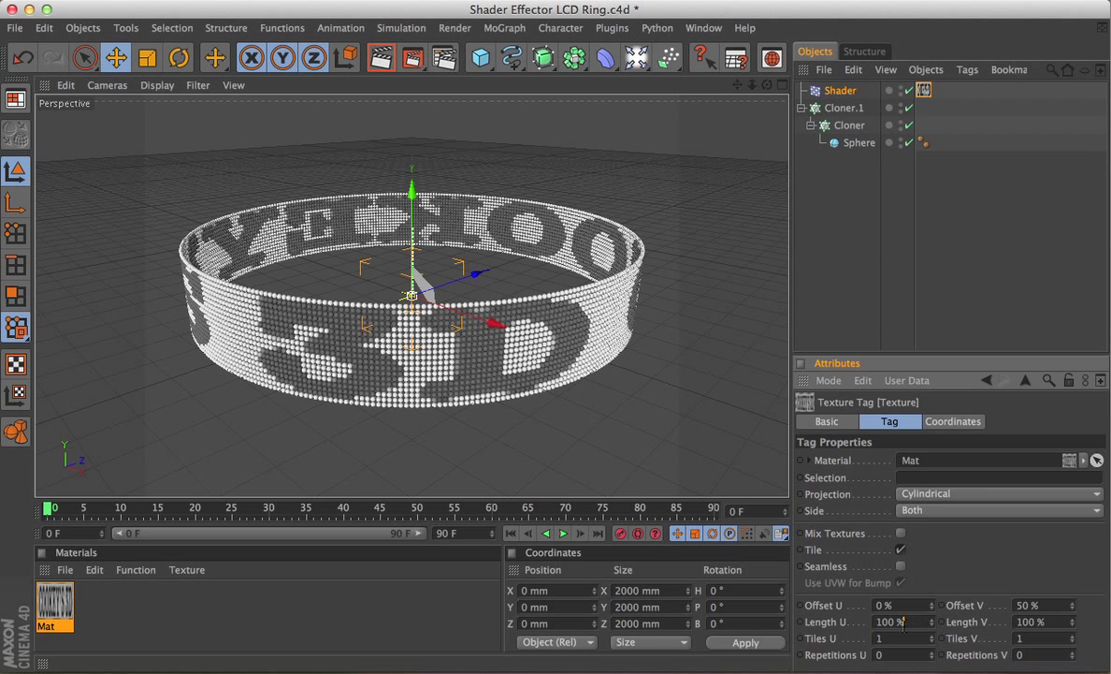
{"action": "type", "text": "50"}
{"action": "key", "text": "Return"}
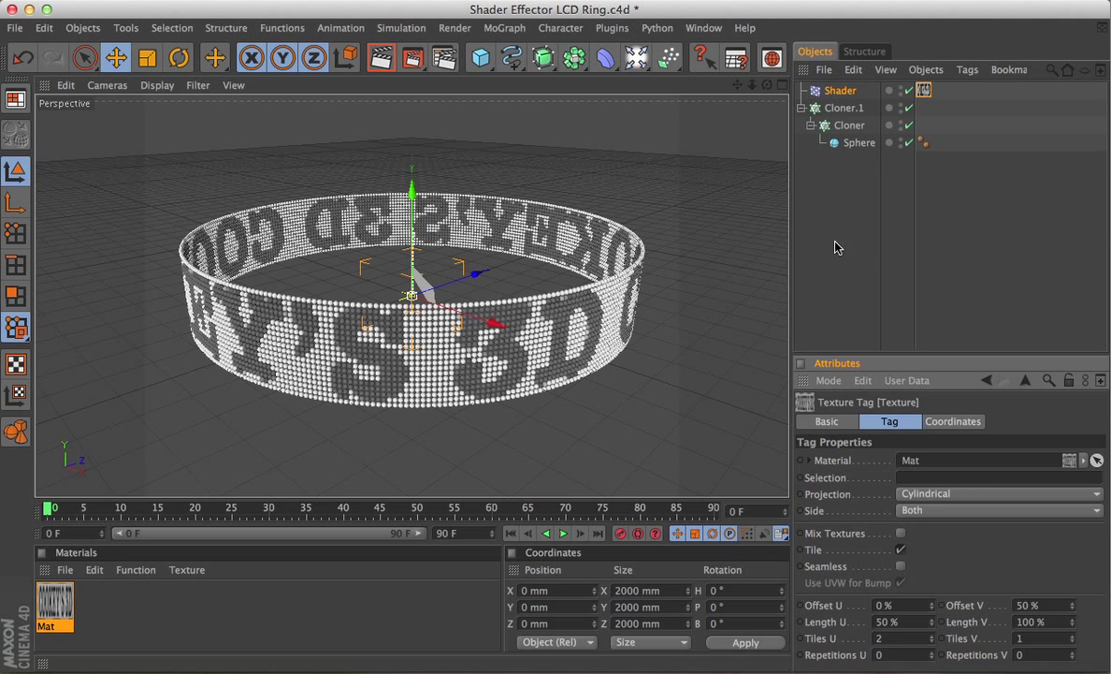
- Create material Mat.1 and load a MoGraph Multi Shader as its Color texture
{"action": "left_click", "coordinate": [67, 574]}
{"action": "left_click", "coordinate": [105, 355]}
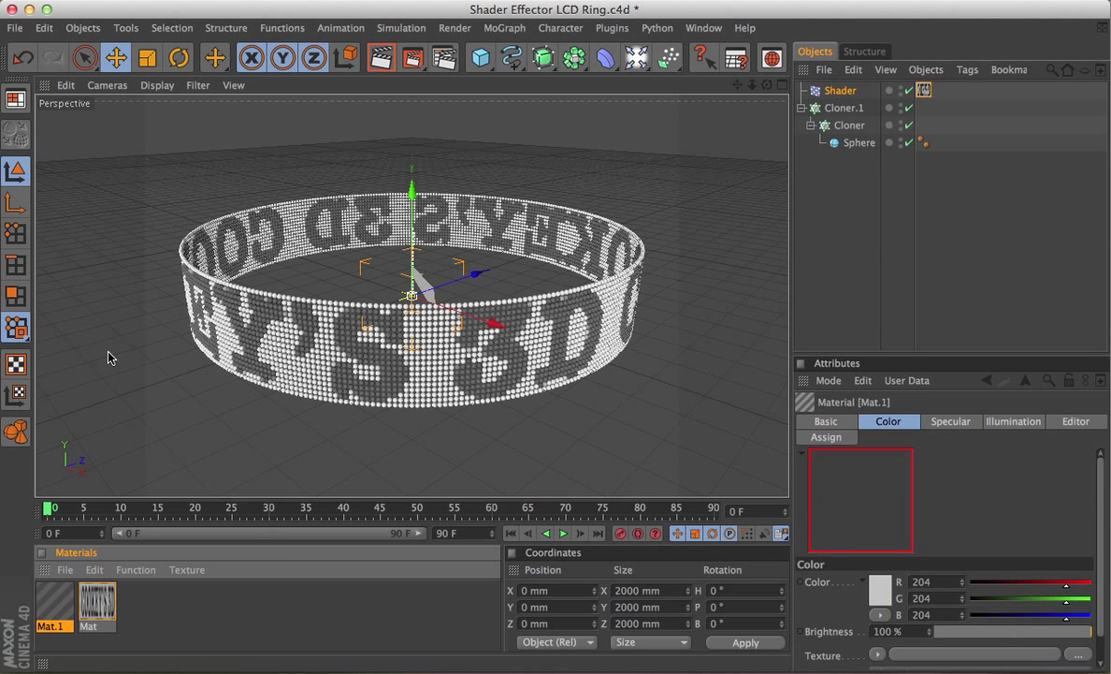
{"action": "double_click", "coordinate": [54, 599]}
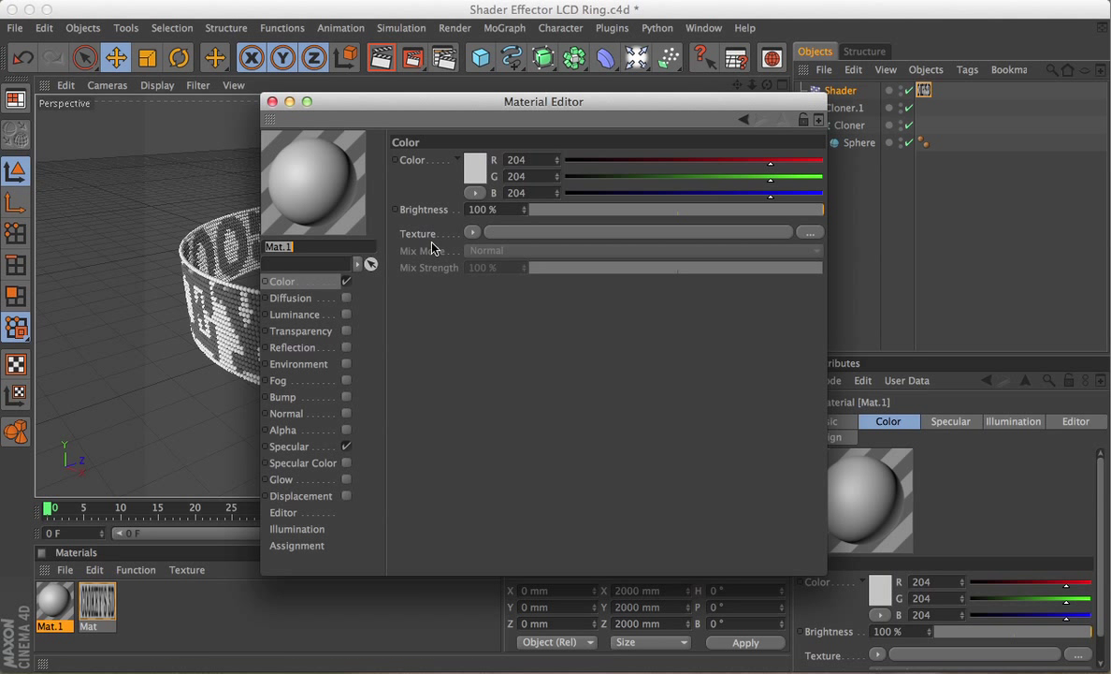
{"action": "left_click", "coordinate": [472, 232]}
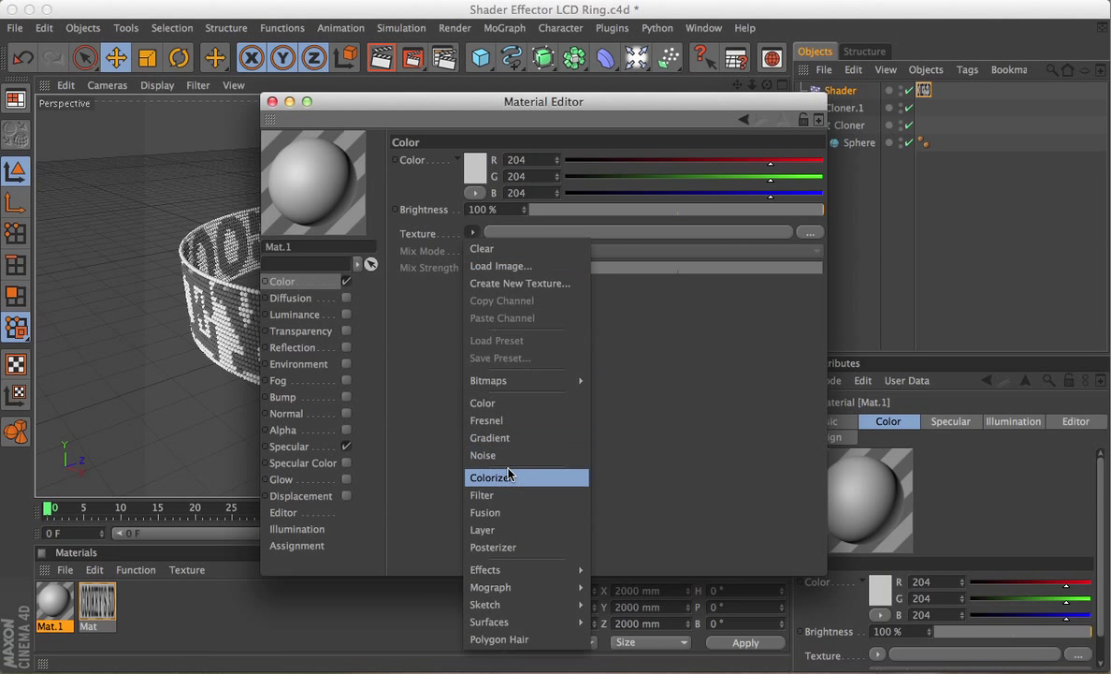
{"action": "mouse_move", "coordinate": [499, 577]}
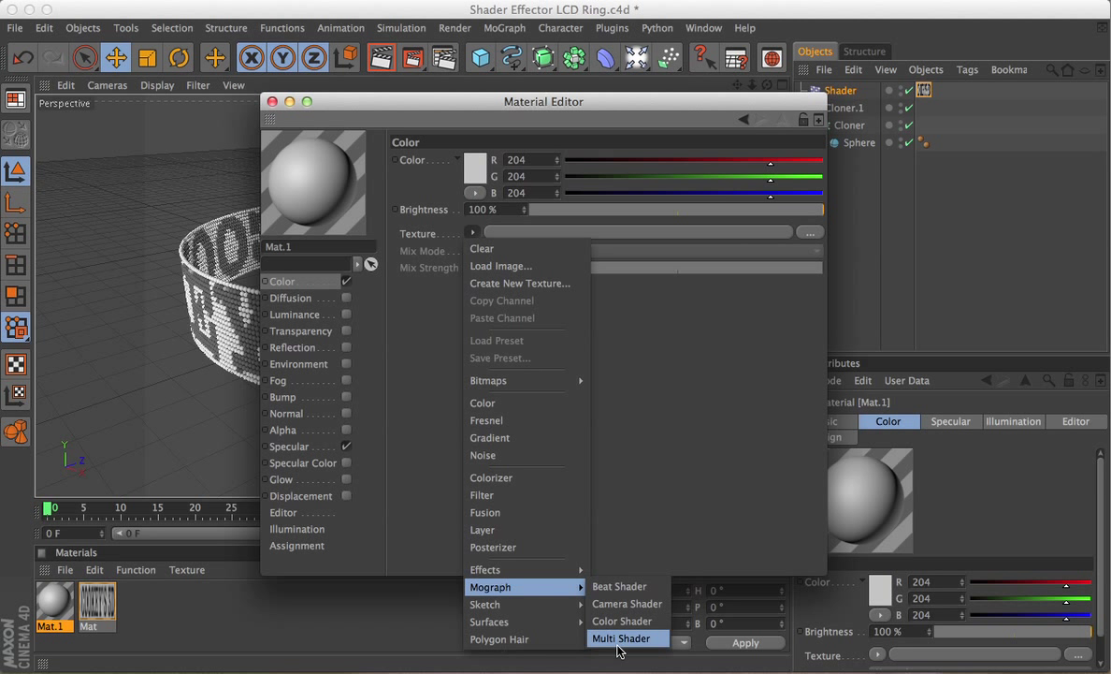
{"action": "left_click", "coordinate": [618, 640]}
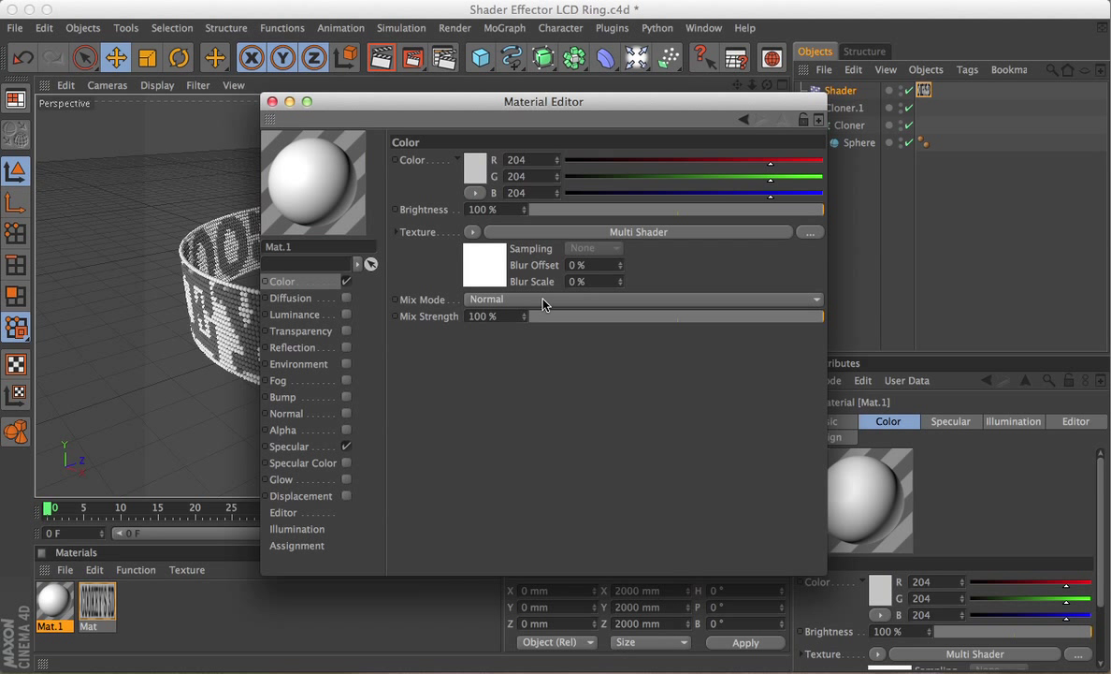
- Fill the Multi Shader's first slot with a Grape purple (128,0,255) Color shader
{"action": "left_click", "coordinate": [513, 234]}
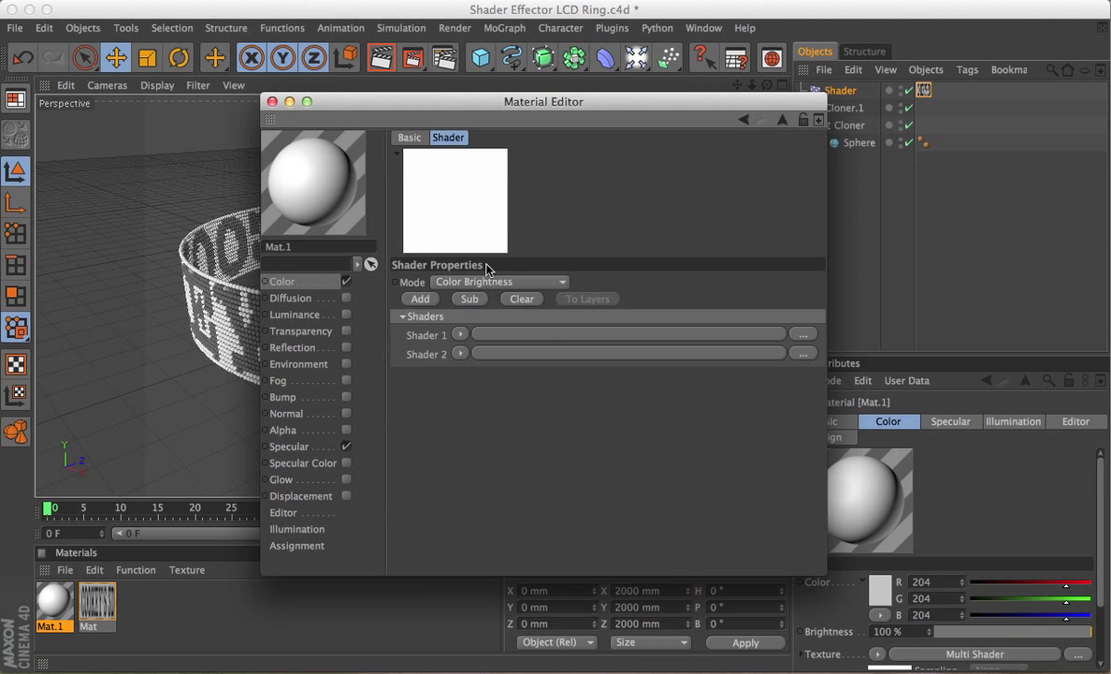
{"action": "left_click", "coordinate": [460, 335]}
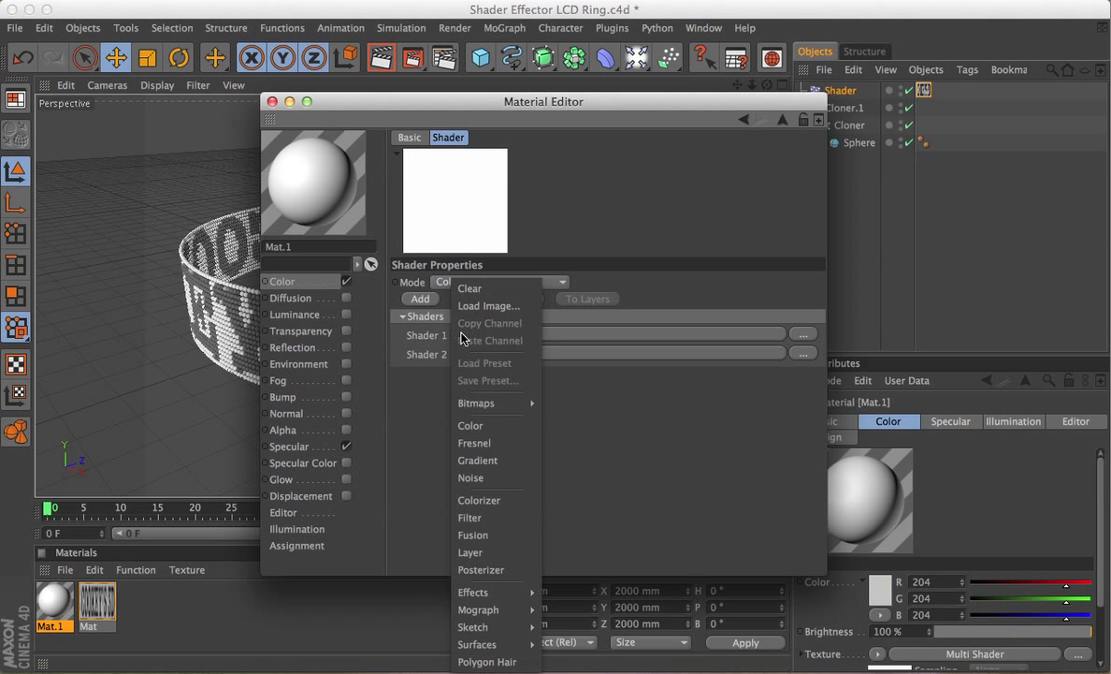
{"action": "left_click", "coordinate": [470, 426]}
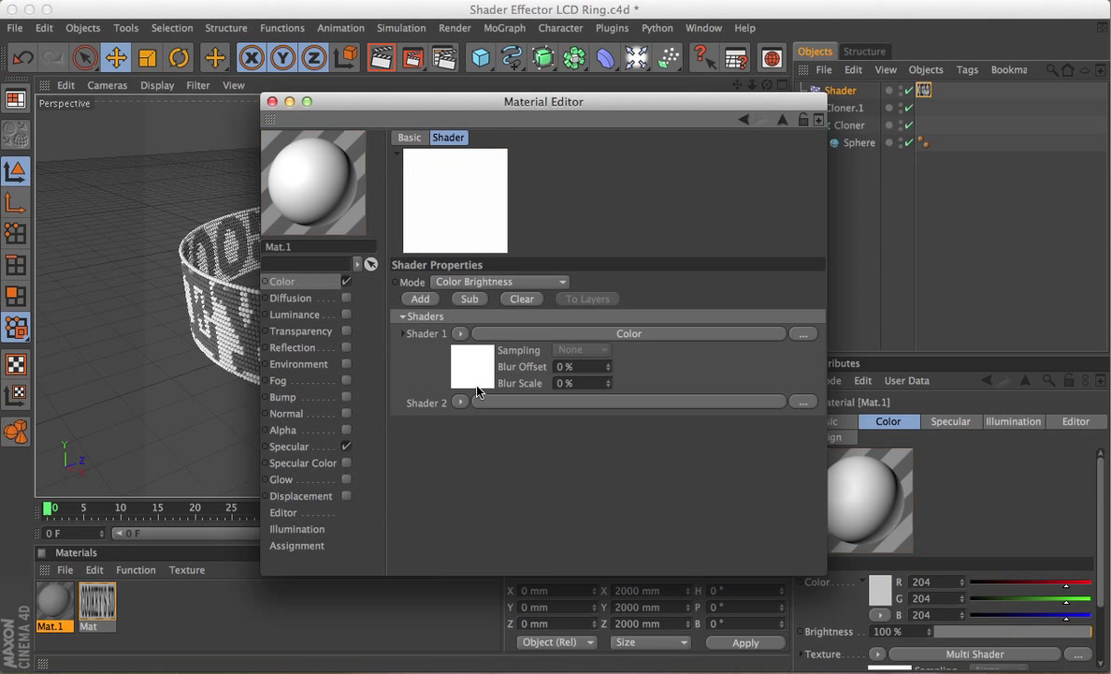
{"action": "left_click", "coordinate": [476, 379]}
{"action": "left_click", "coordinate": [467, 295]}
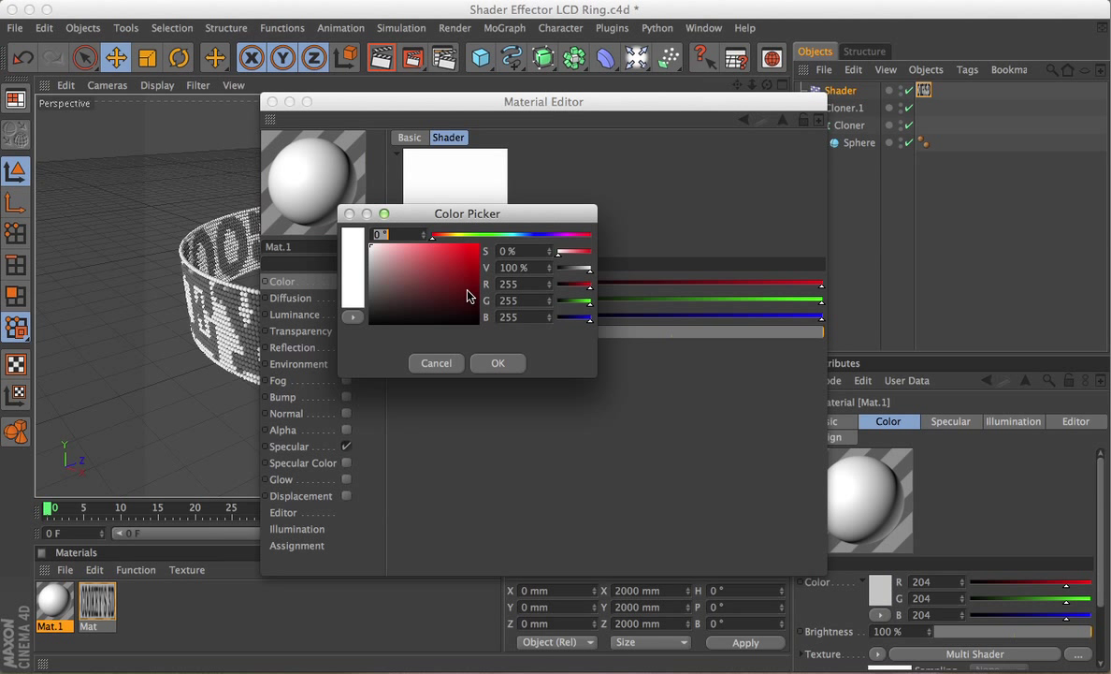
{"action": "left_click", "coordinate": [353, 257]}
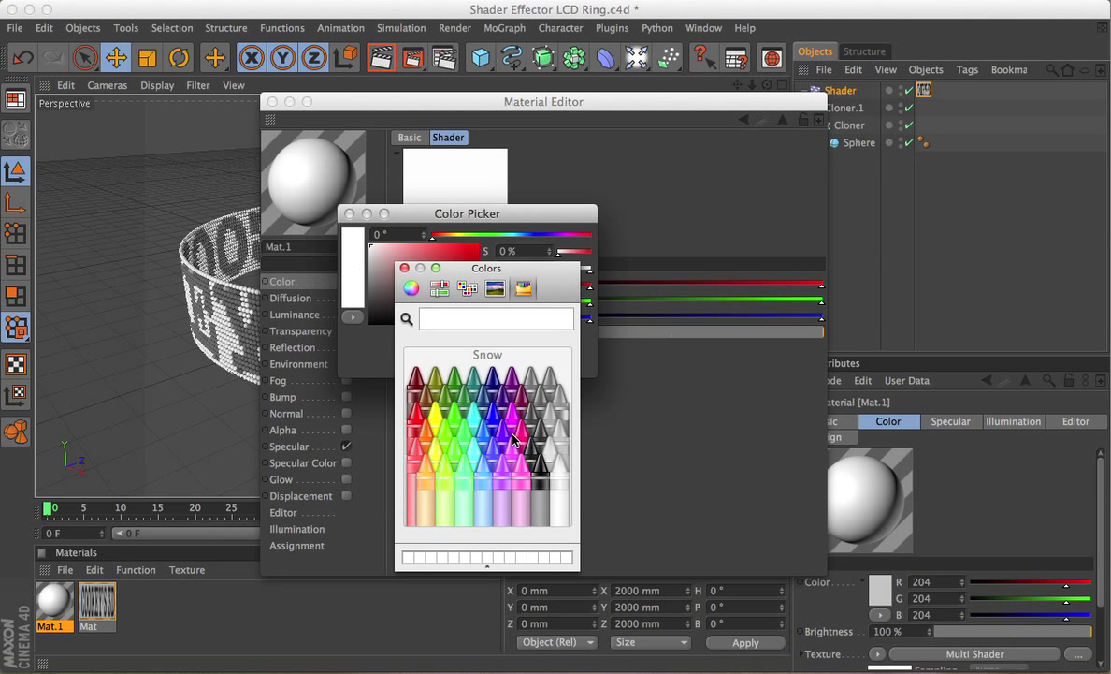
{"action": "left_click", "coordinate": [480, 411]}
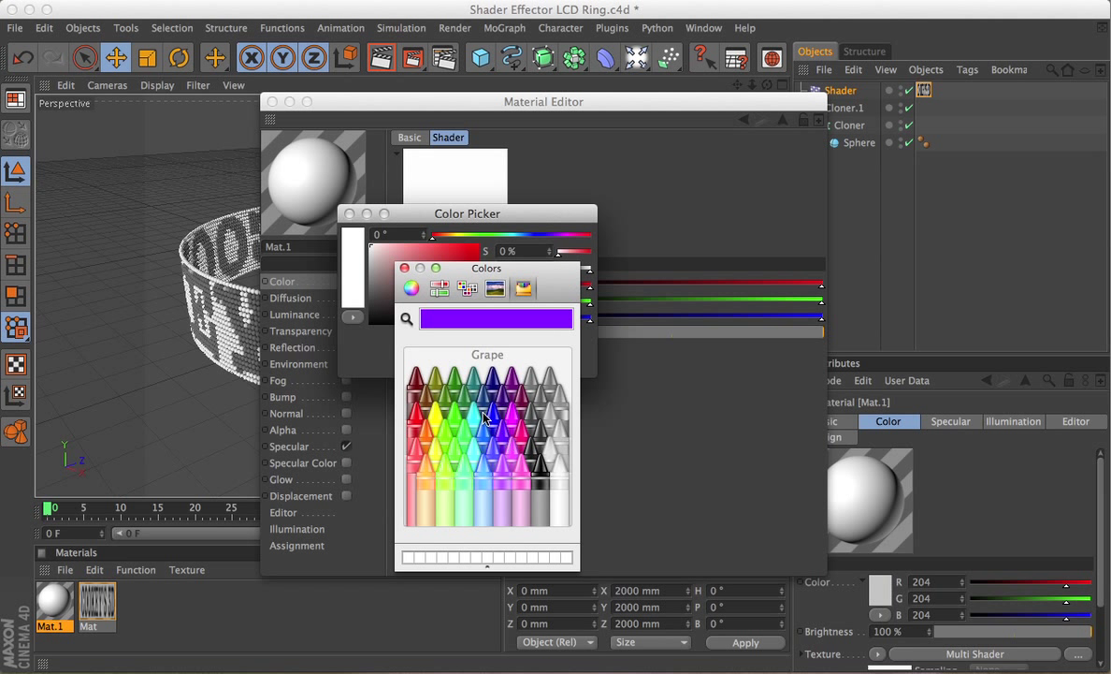
{"action": "left_click", "coordinate": [404, 269]}
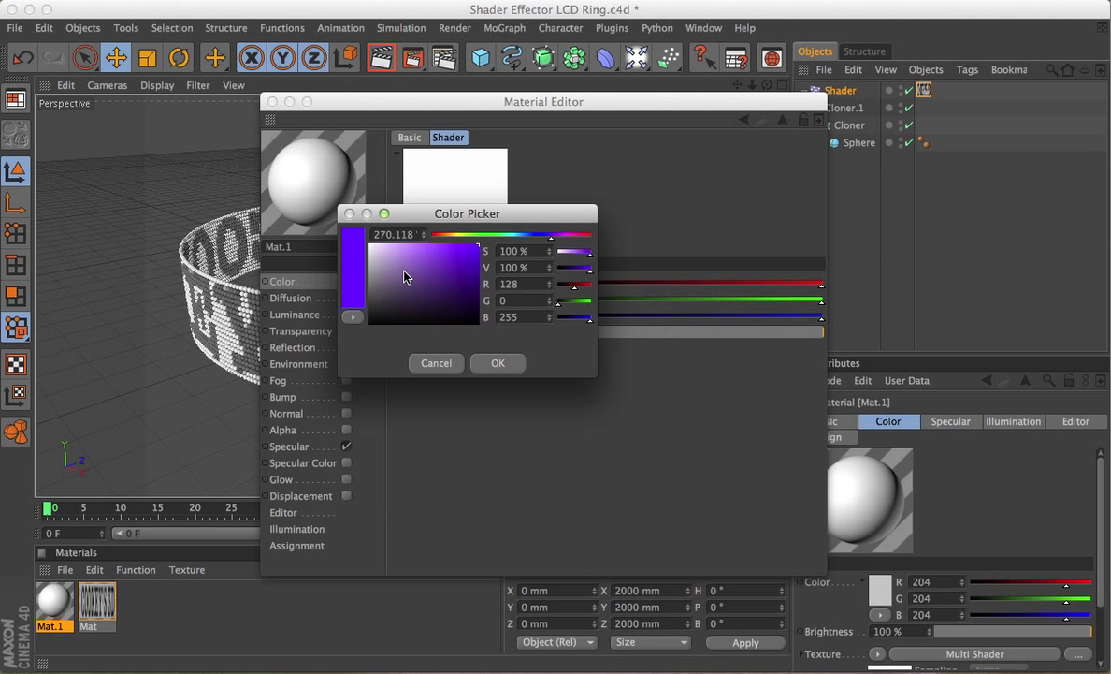
{"action": "left_click", "coordinate": [495, 363]}
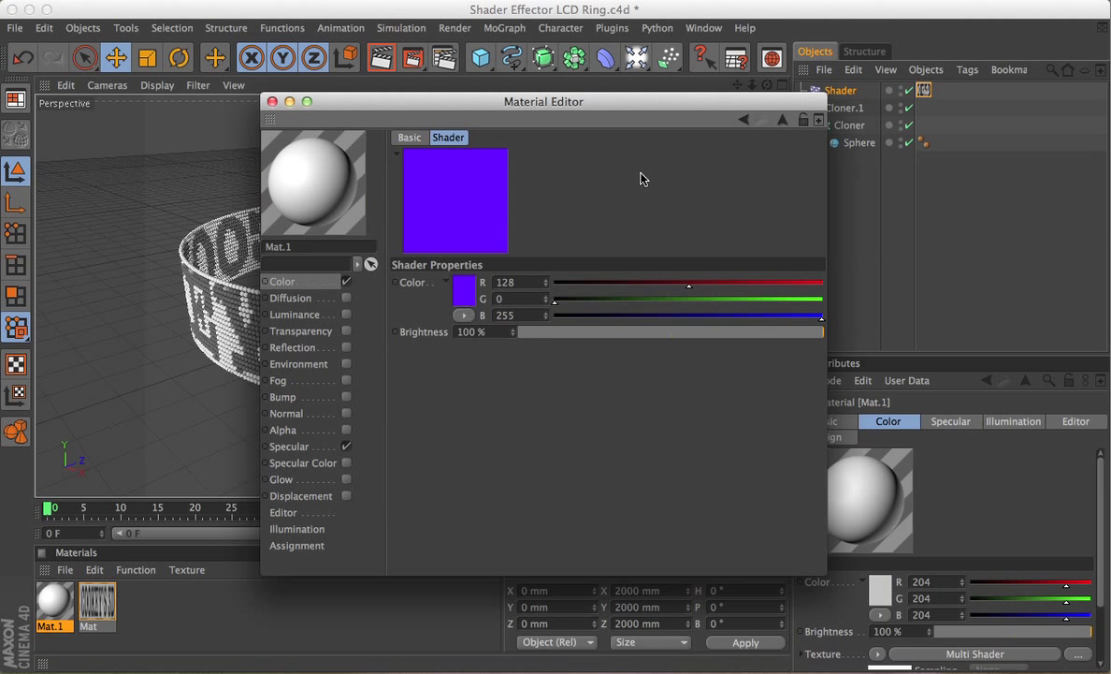
- Fill the second slot with a Tangerine orange (255,128,0) Color shader and close the editor
{"action": "left_click", "coordinate": [744, 120]}
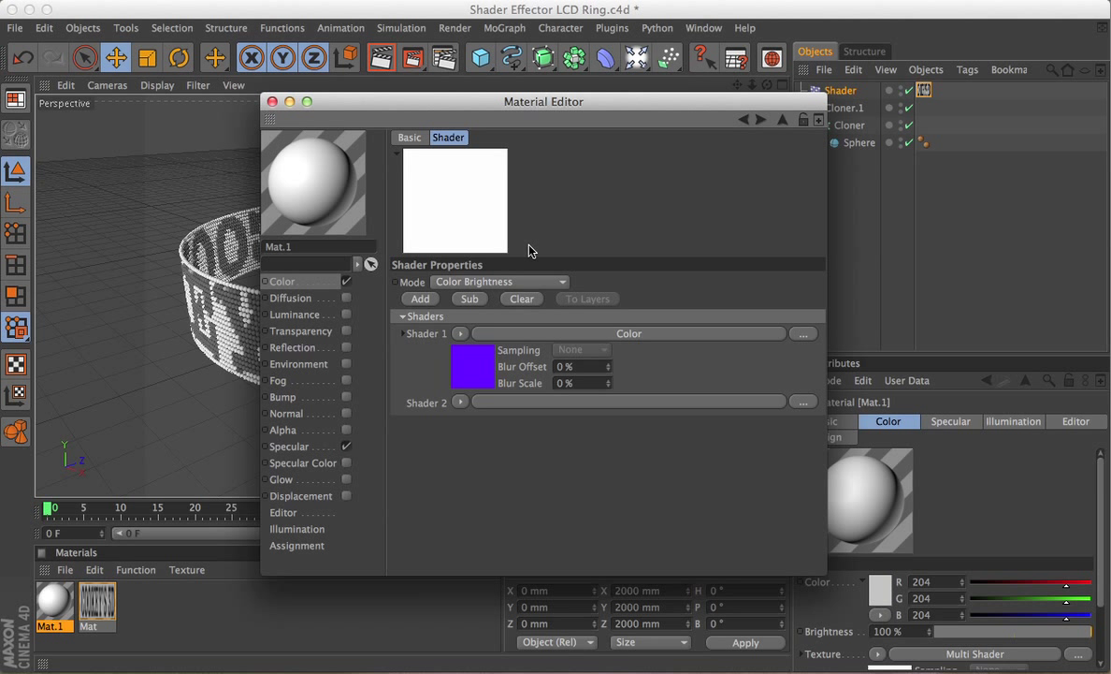
{"action": "left_click", "coordinate": [459, 403]}
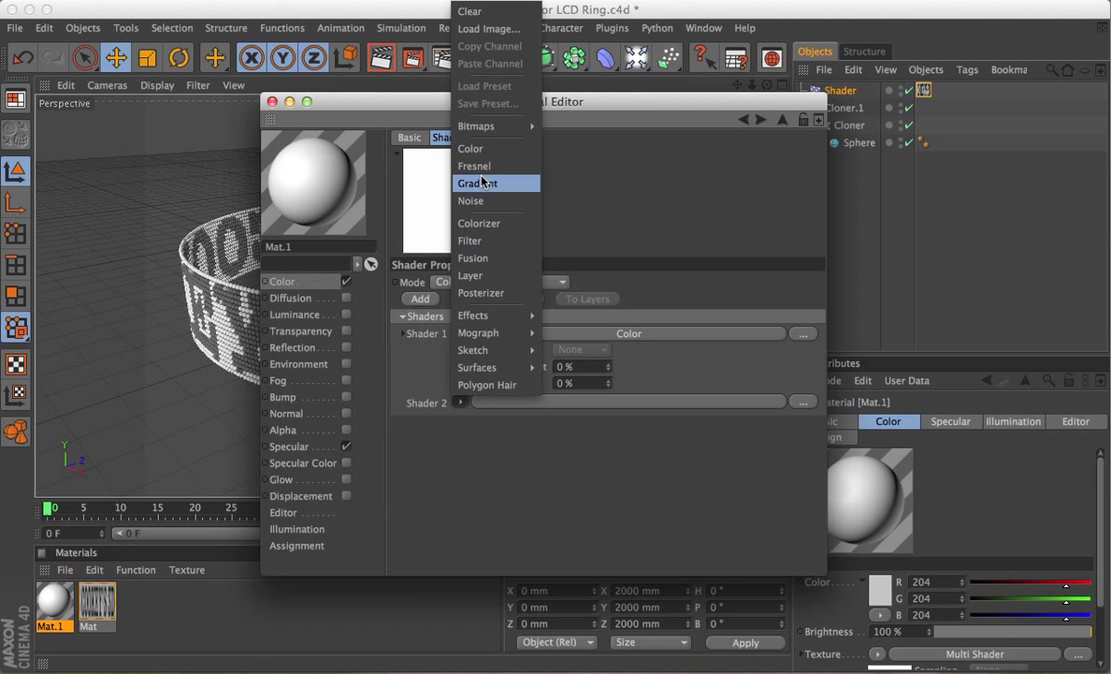
{"action": "left_click", "coordinate": [471, 147]}
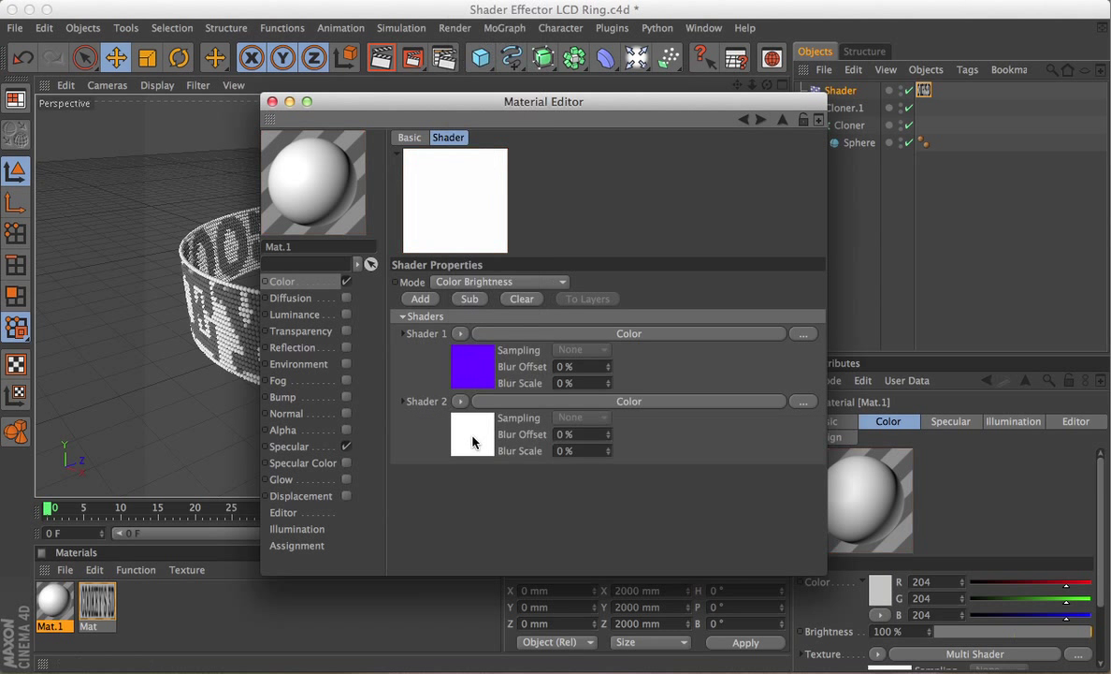
{"action": "left_click", "coordinate": [472, 442]}
{"action": "left_click", "coordinate": [465, 307]}
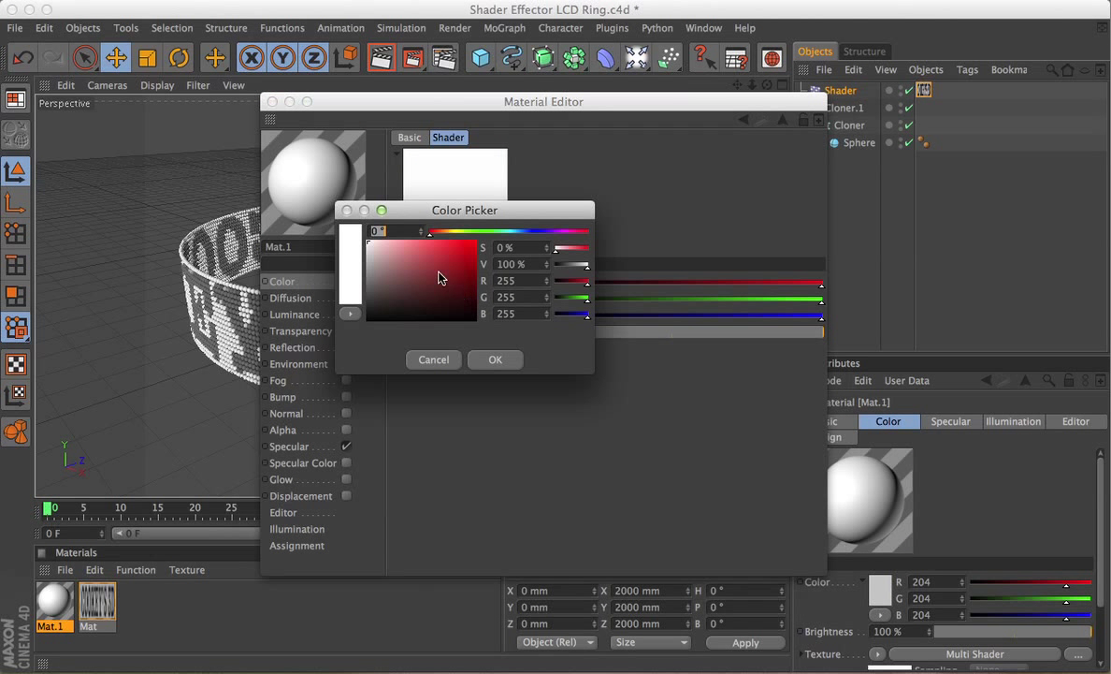
{"action": "left_click", "coordinate": [354, 268]}
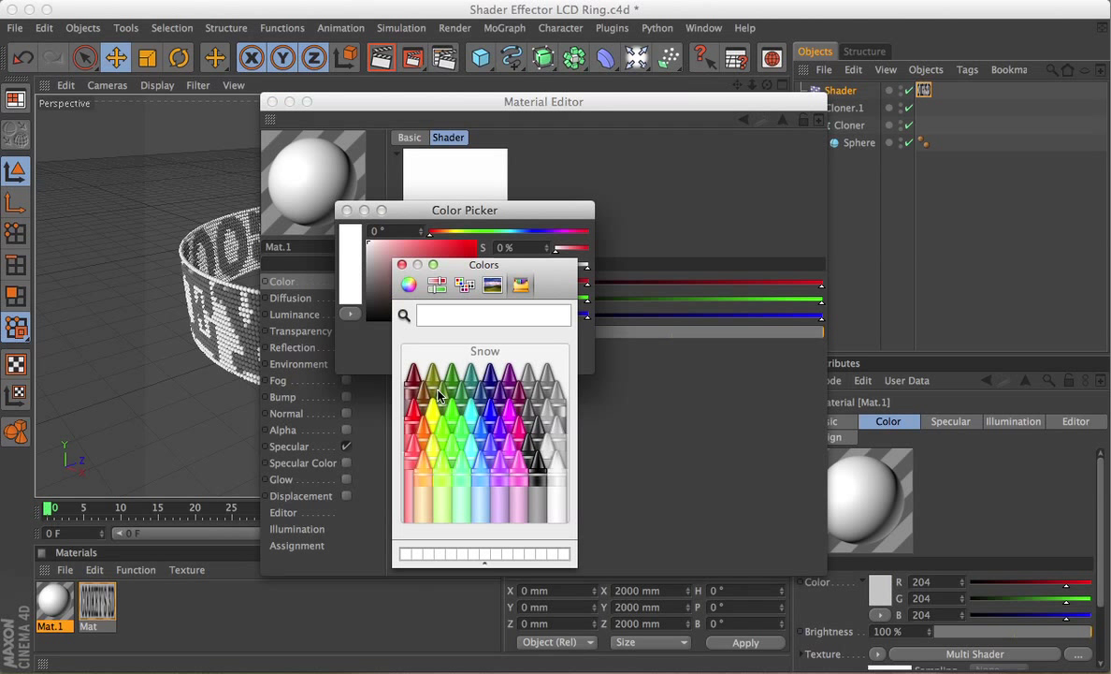
{"action": "left_click", "coordinate": [423, 435]}
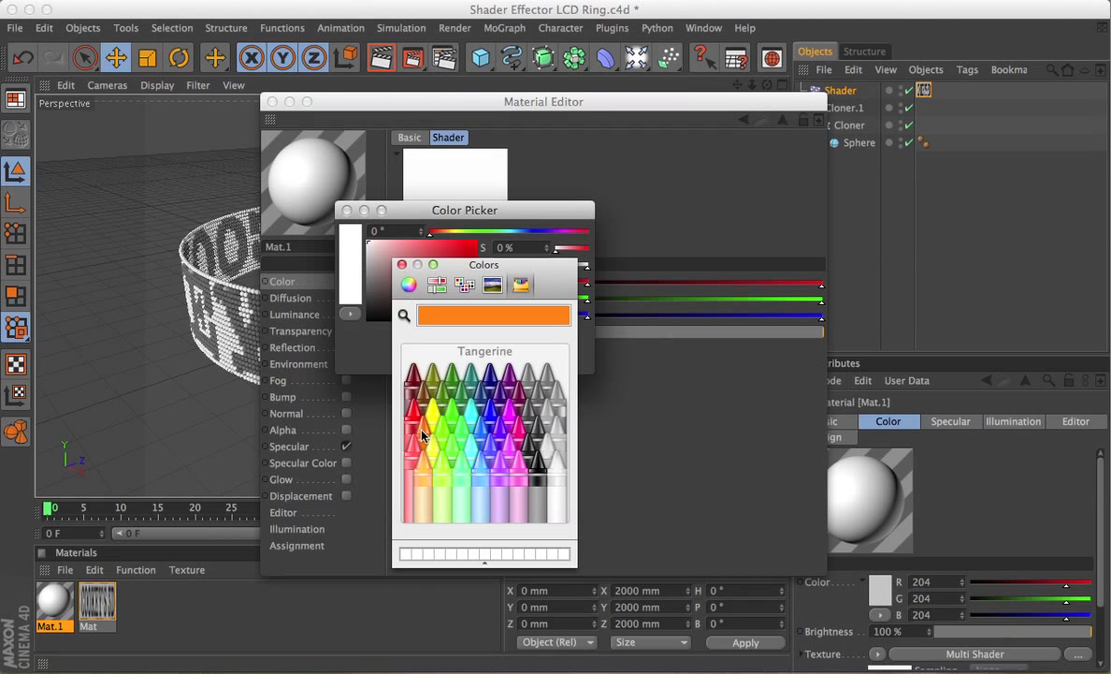
{"action": "left_click", "coordinate": [401, 265]}
{"action": "left_click", "coordinate": [496, 359]}
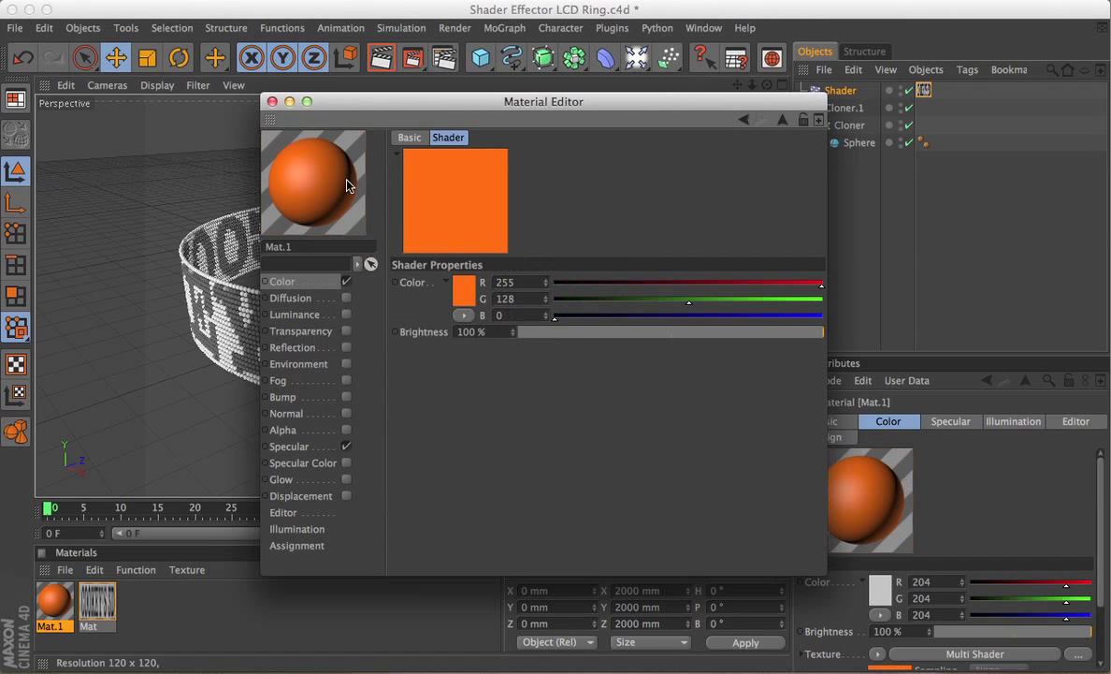
{"action": "left_click", "coordinate": [272, 102]}
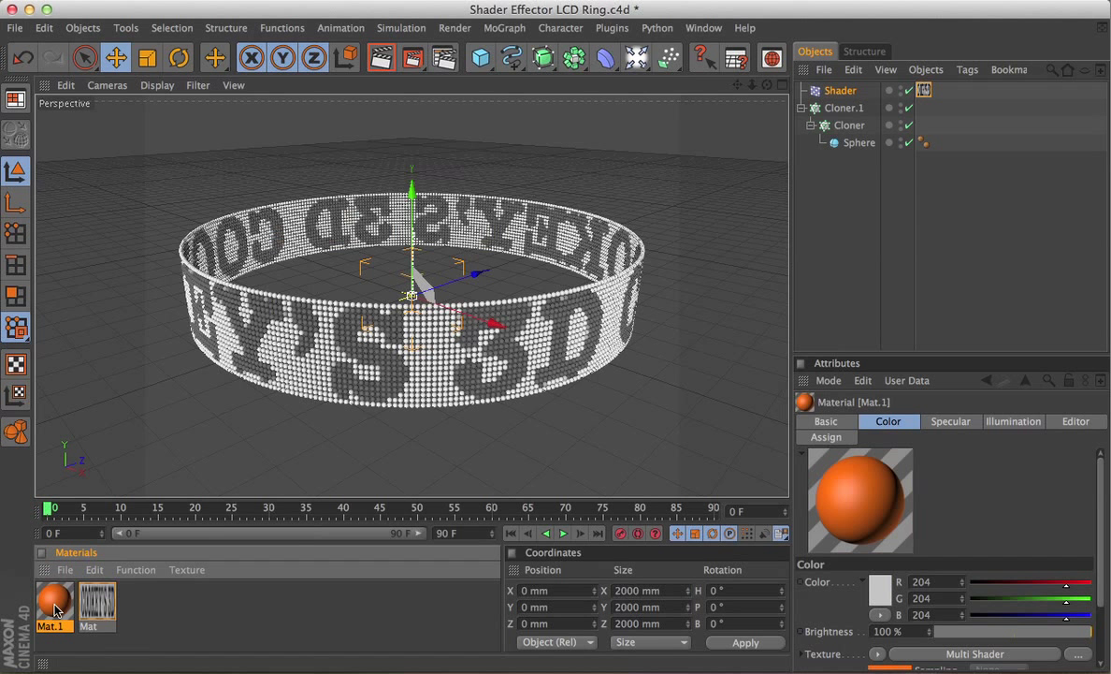
- Apply Mat.1 to Cloner.1, deselect everything and render the view with Ctrl+R
{"action": "left_click_drag", "start_coordinate": [54, 610], "coordinate": [670, 291]}
{"action": "left_click_drag", "start_coordinate": [800, 198], "coordinate": [841, 112]}
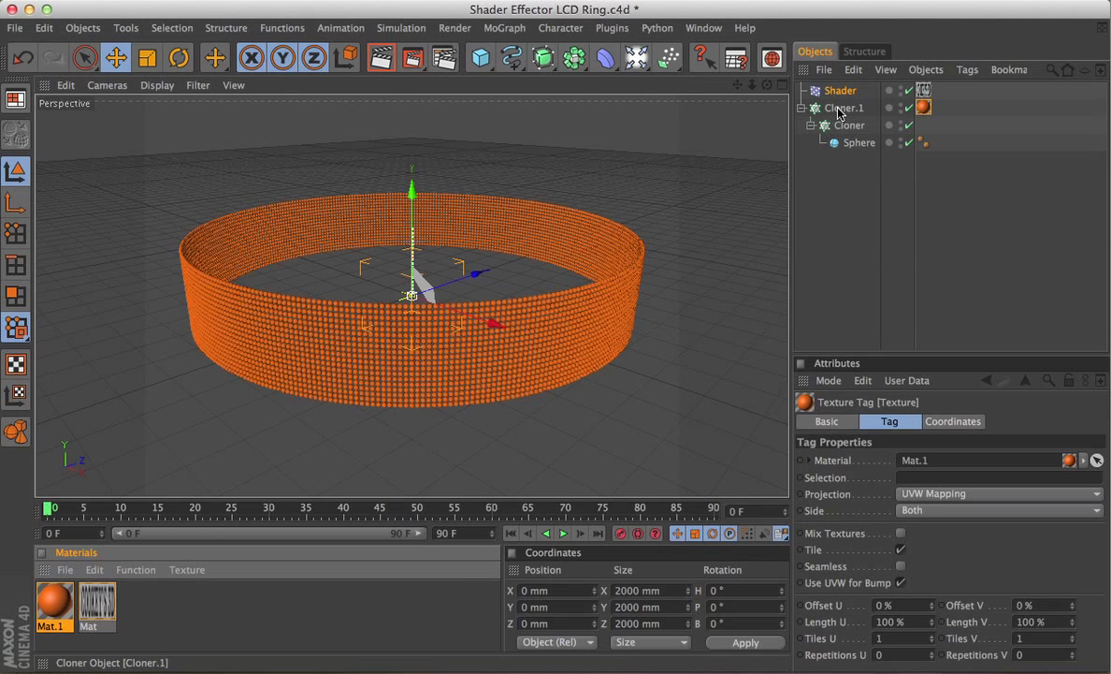
{"action": "left_click", "coordinate": [158, 86]}
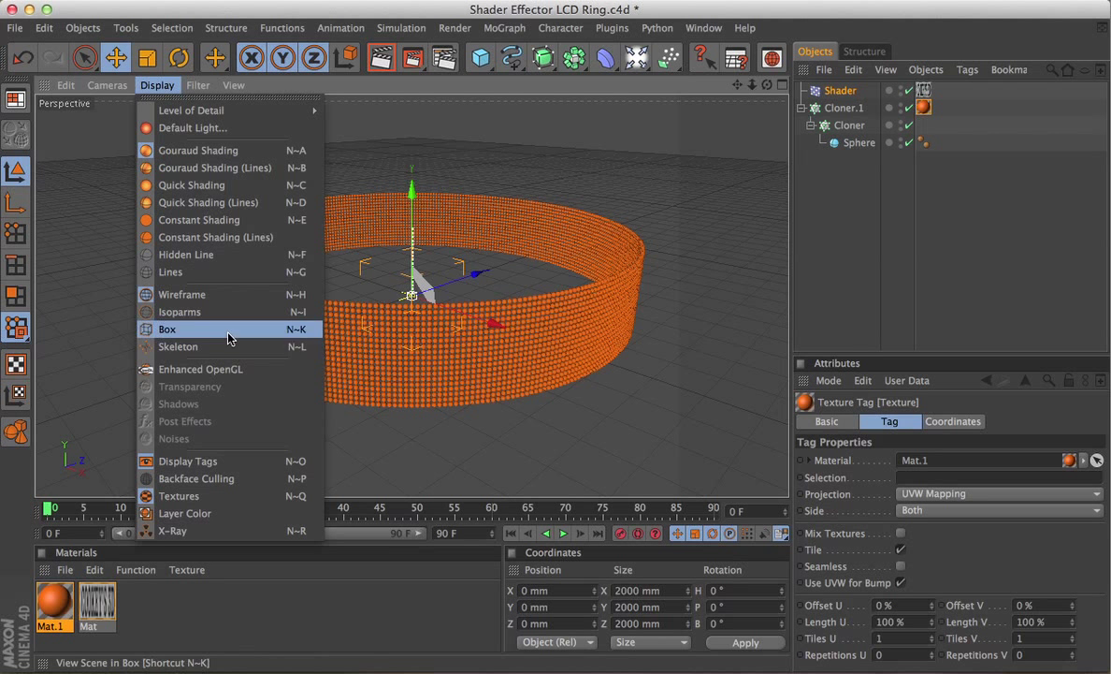
{"action": "left_click", "coordinate": [233, 370]}
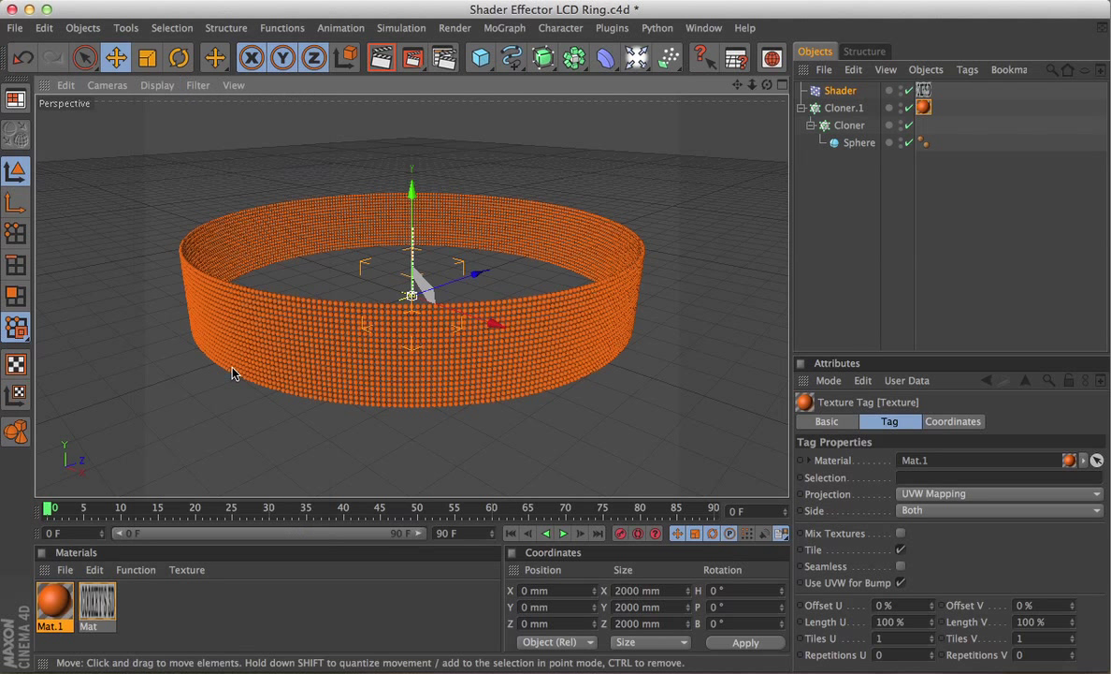
{"action": "left_click", "coordinate": [852, 207]}
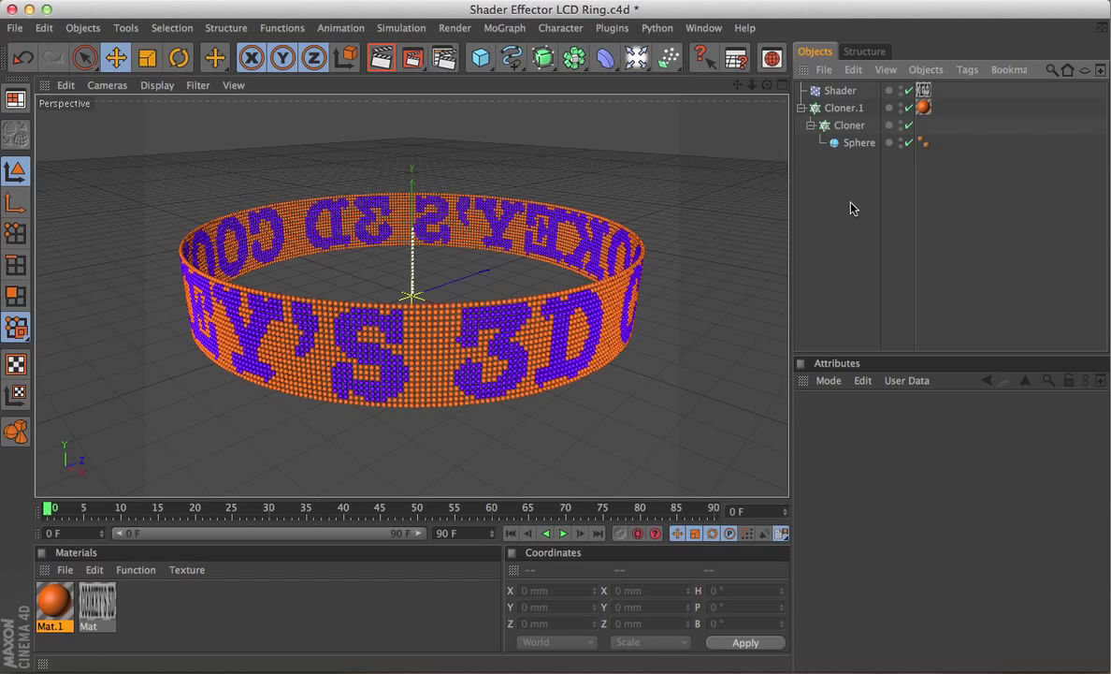
{"action": "key", "text": "ctrl+r"}
- Enable Visibility under Other in the Shader effector's Parameter tab
{"action": "left_click", "coordinate": [842, 92]}
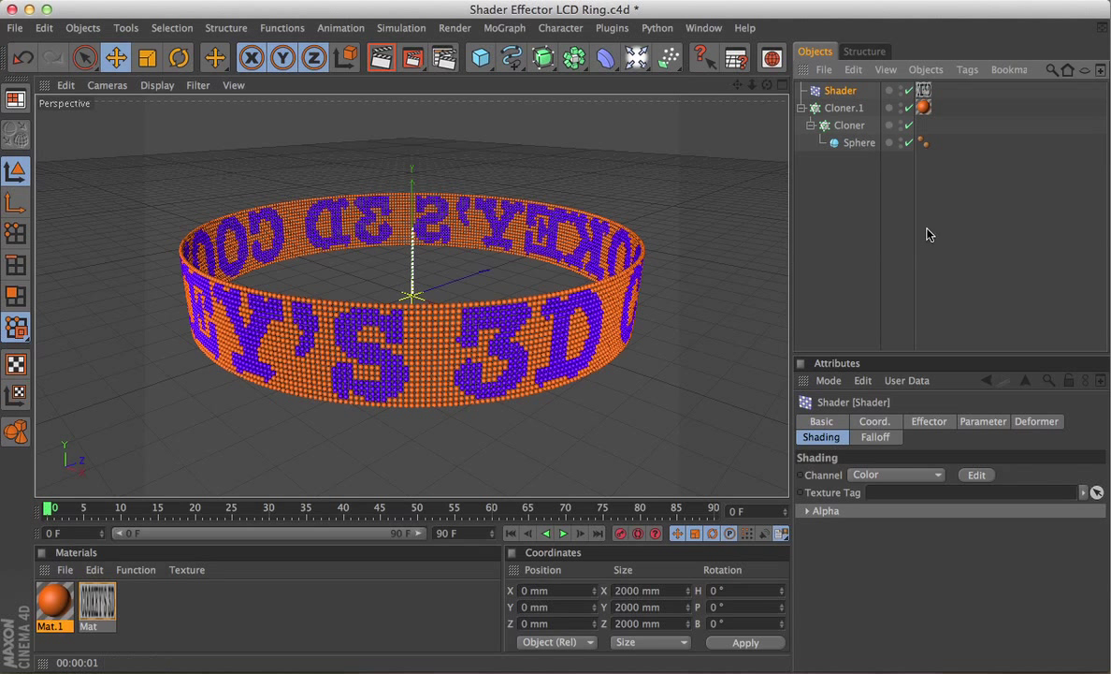
{"action": "left_click", "coordinate": [973, 423]}
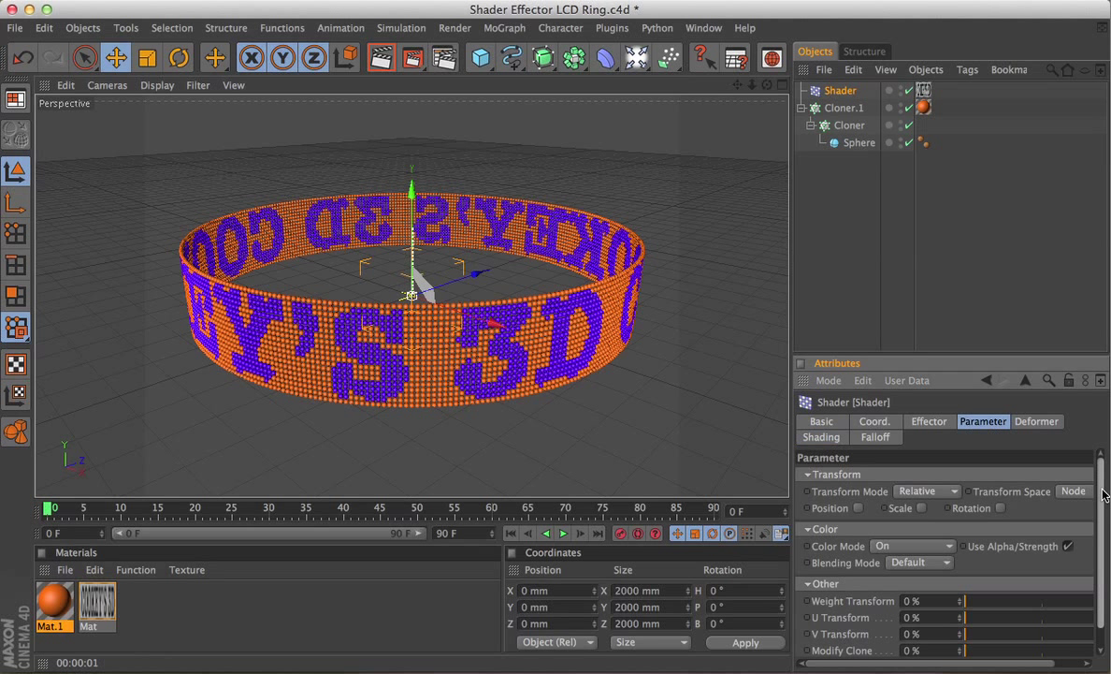
{"action": "left_click_drag", "start_coordinate": [1104, 494], "coordinate": [1104, 609]}
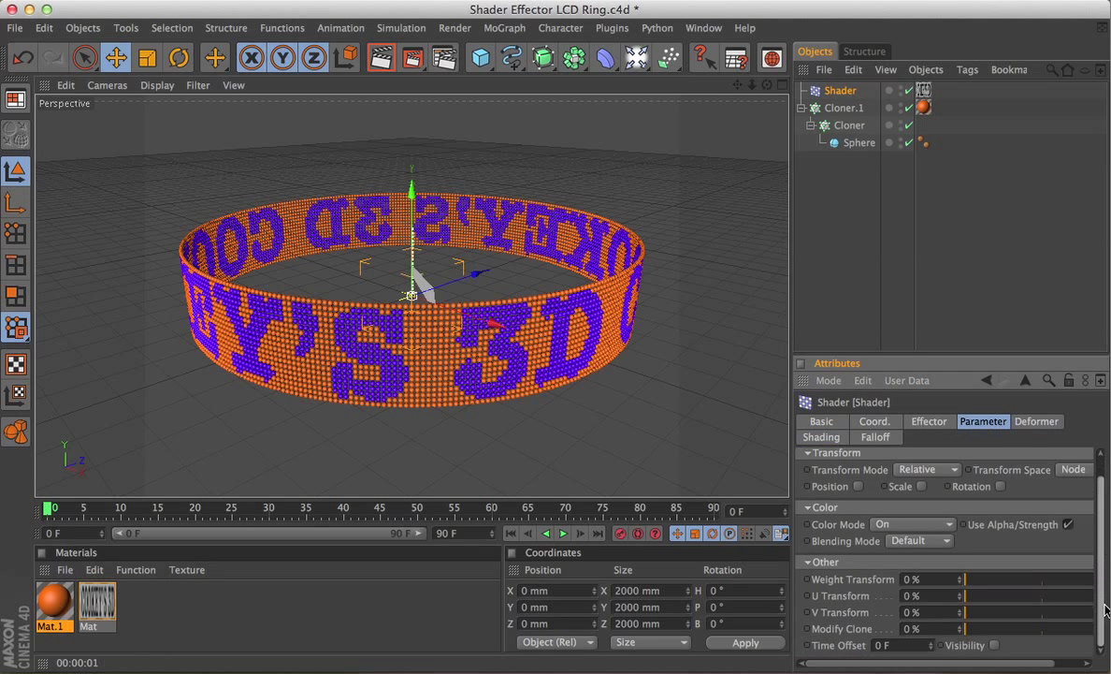
{"action": "left_click", "coordinate": [995, 646]}
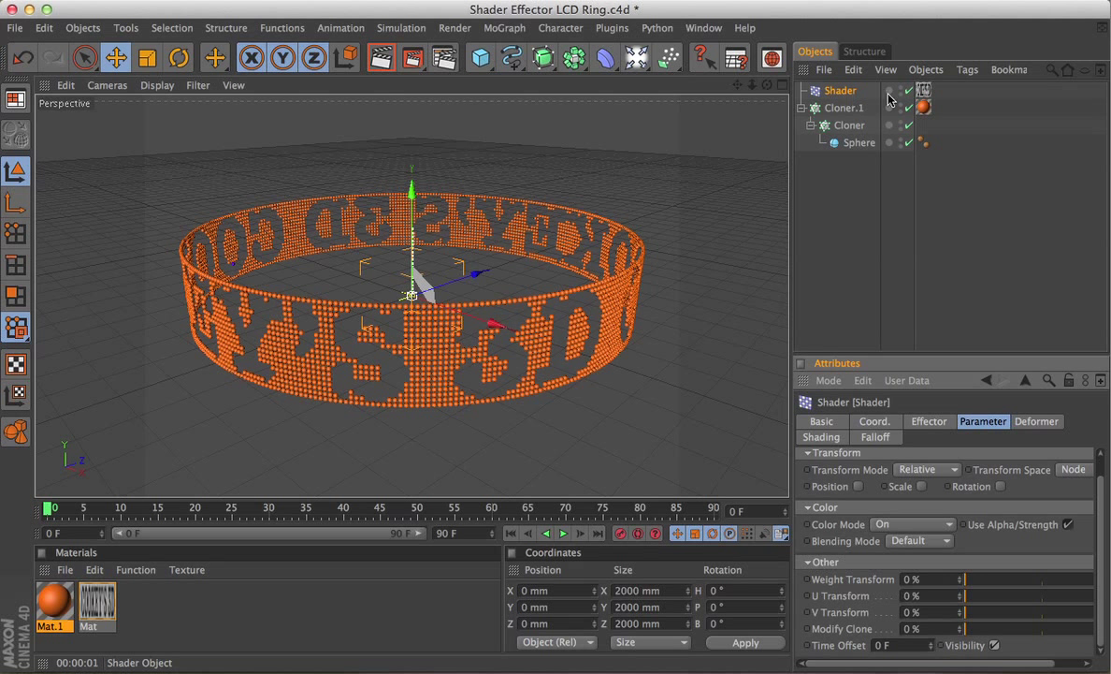
- Set the texture tag's Offset U to 50% and keyframe it at frame 0
{"action": "left_click", "coordinate": [925, 90]}
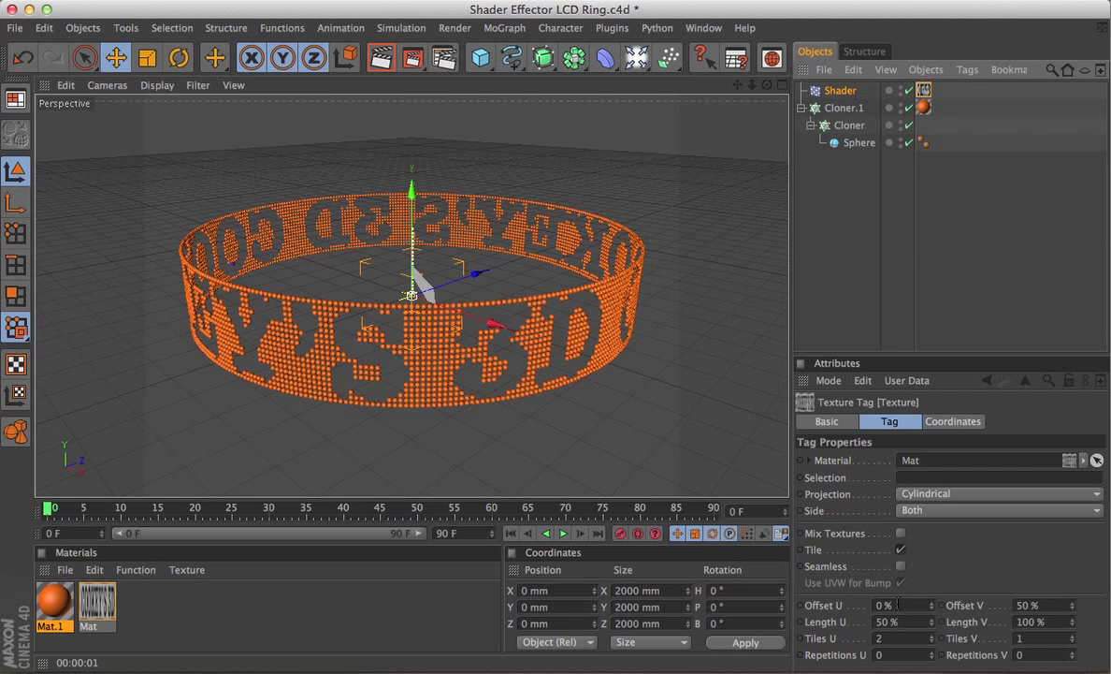
{"action": "left_click", "coordinate": [899, 605]}
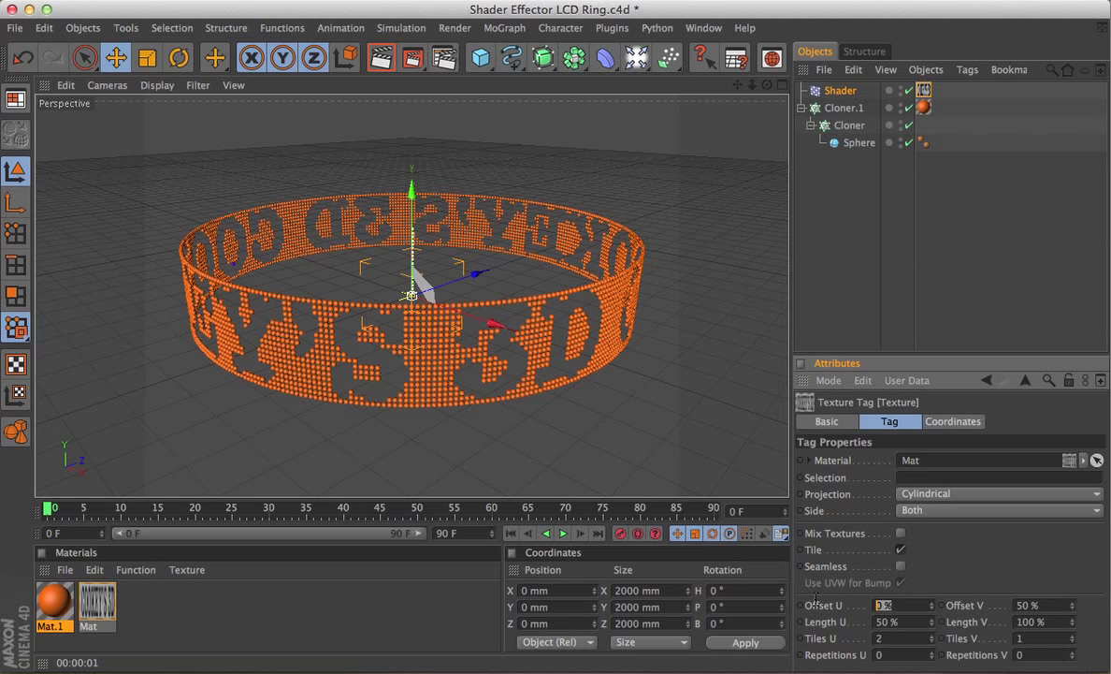
{"action": "type", "text": "50"}
{"action": "key", "text": "Return"}
{"action": "left_click", "coordinate": [801, 606]}
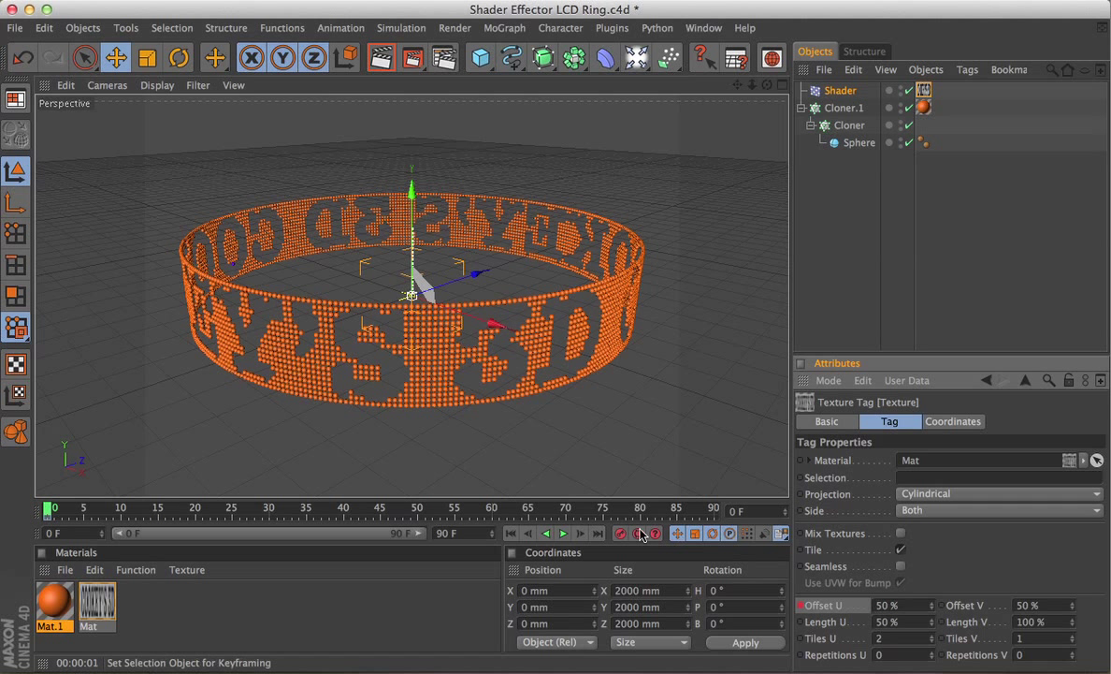
- At frame 90, set Offset U to 0% as the ending key
{"action": "left_click", "coordinate": [595, 534]}
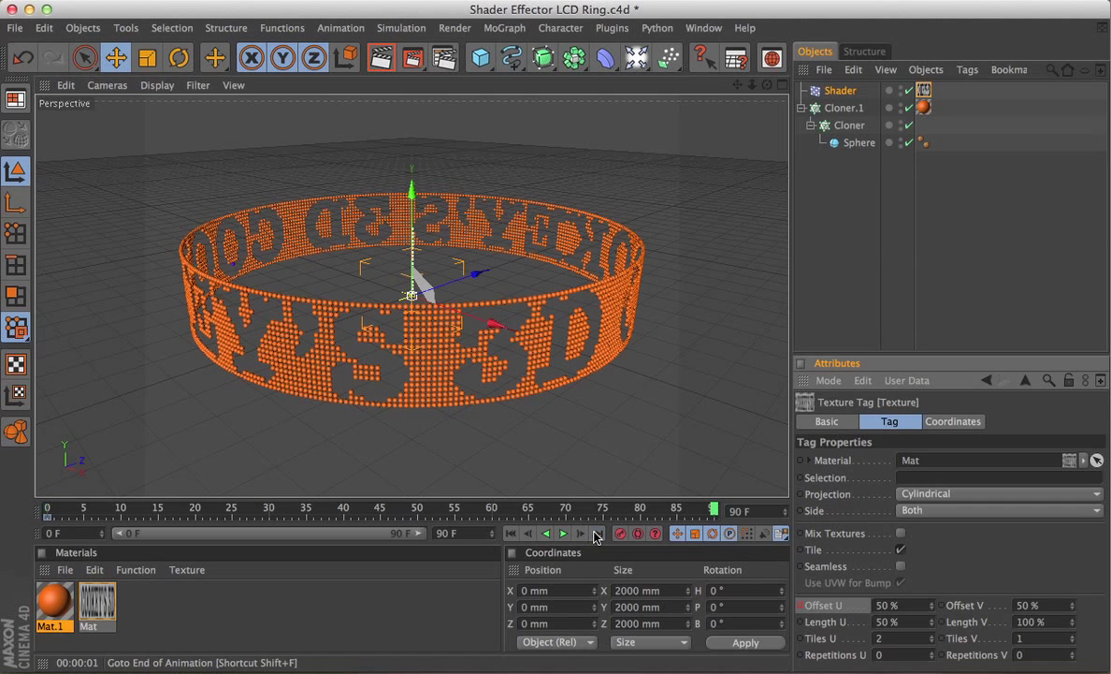
{"action": "left_click", "coordinate": [910, 604]}
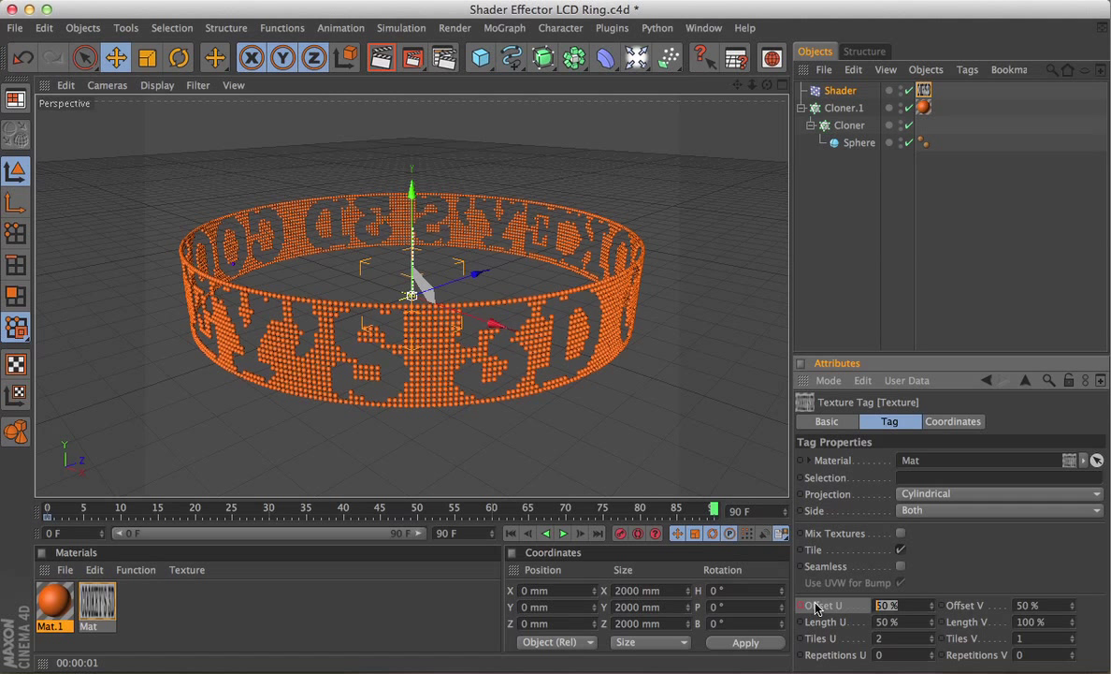
{"action": "type", "text": "0"}
{"action": "key", "text": "Return"}
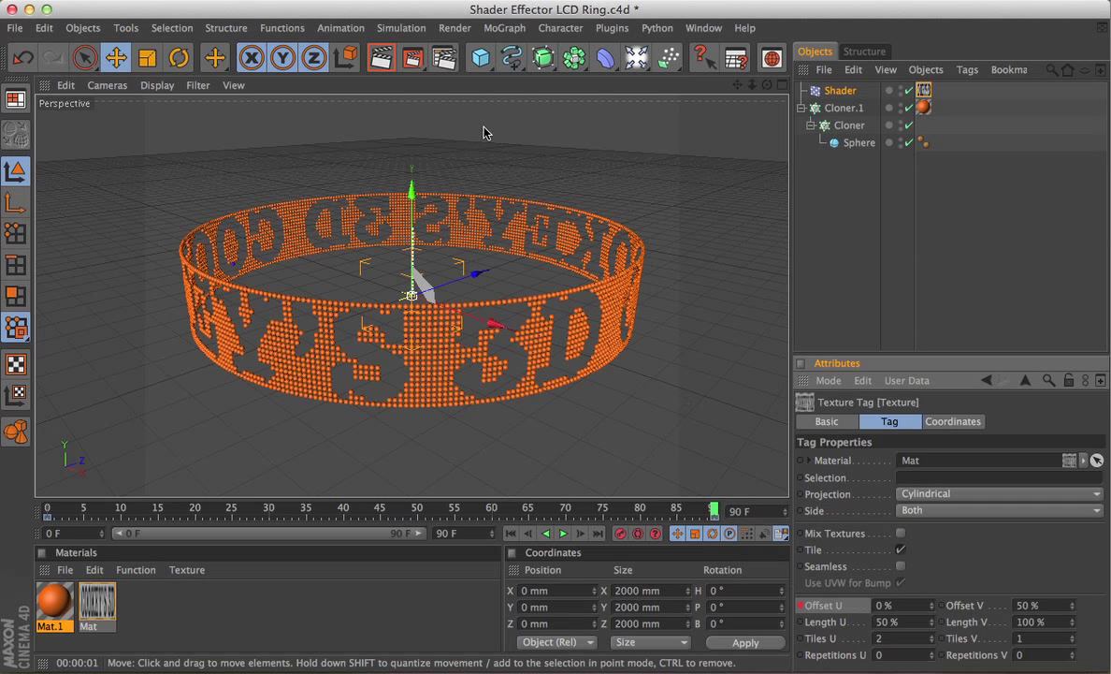
- Set the render output to 640 x 480 with All Frames as the range
{"action": "left_click", "coordinate": [444, 59]}
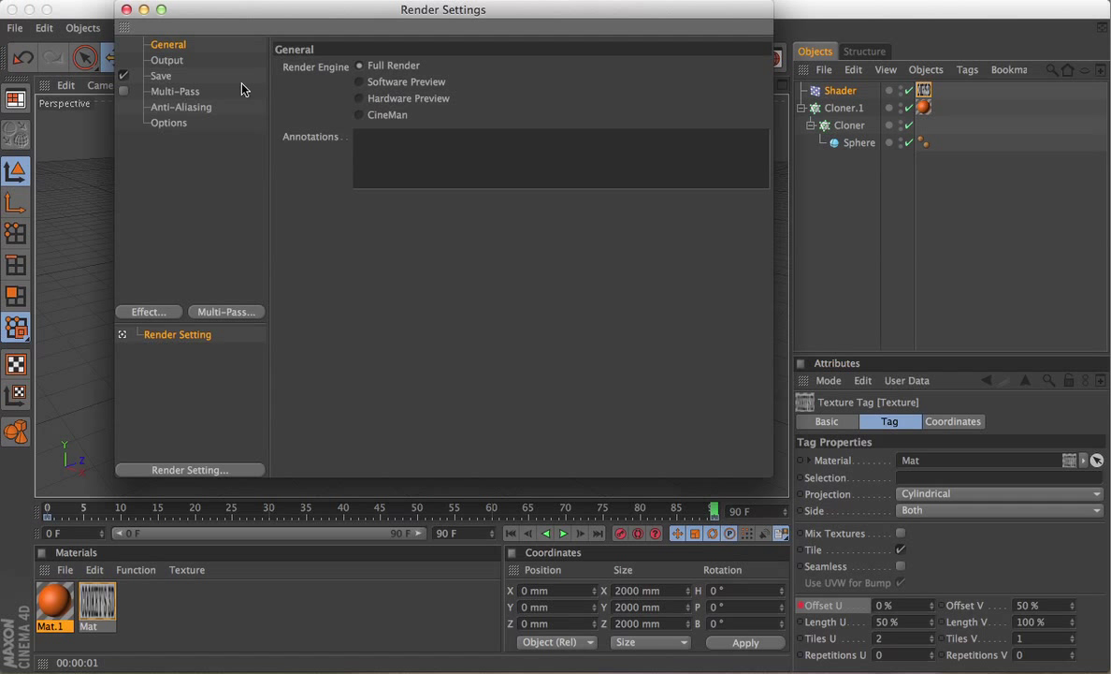
{"action": "left_click", "coordinate": [168, 60]}
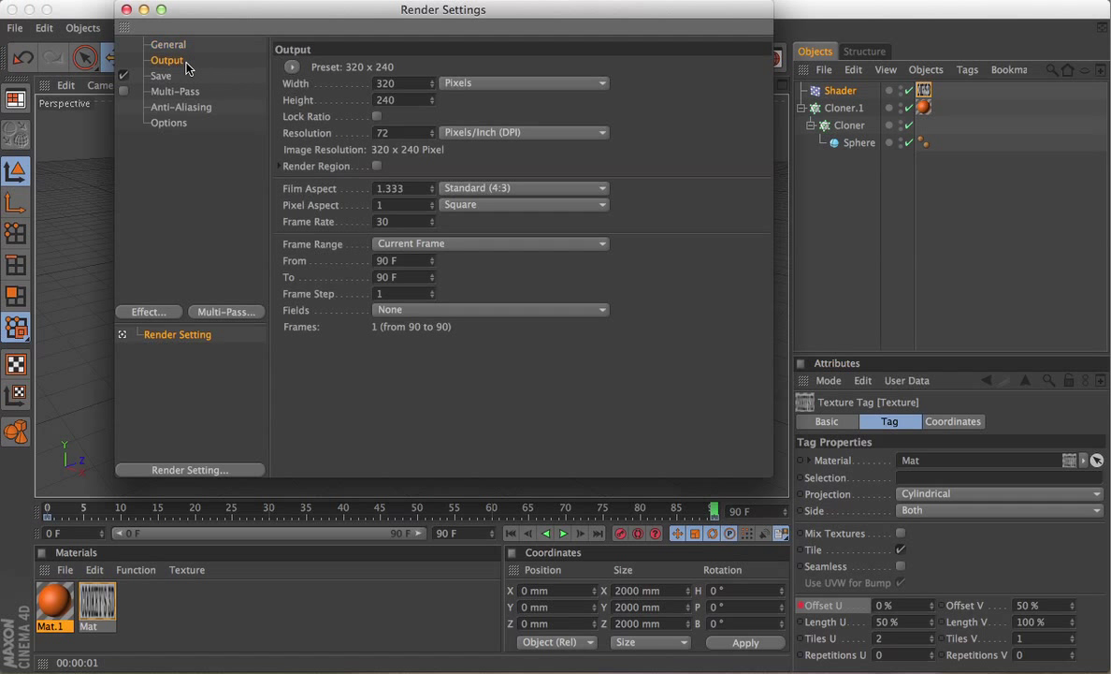
{"action": "left_click", "coordinate": [292, 69]}
{"action": "mouse_move", "coordinate": [313, 89]}
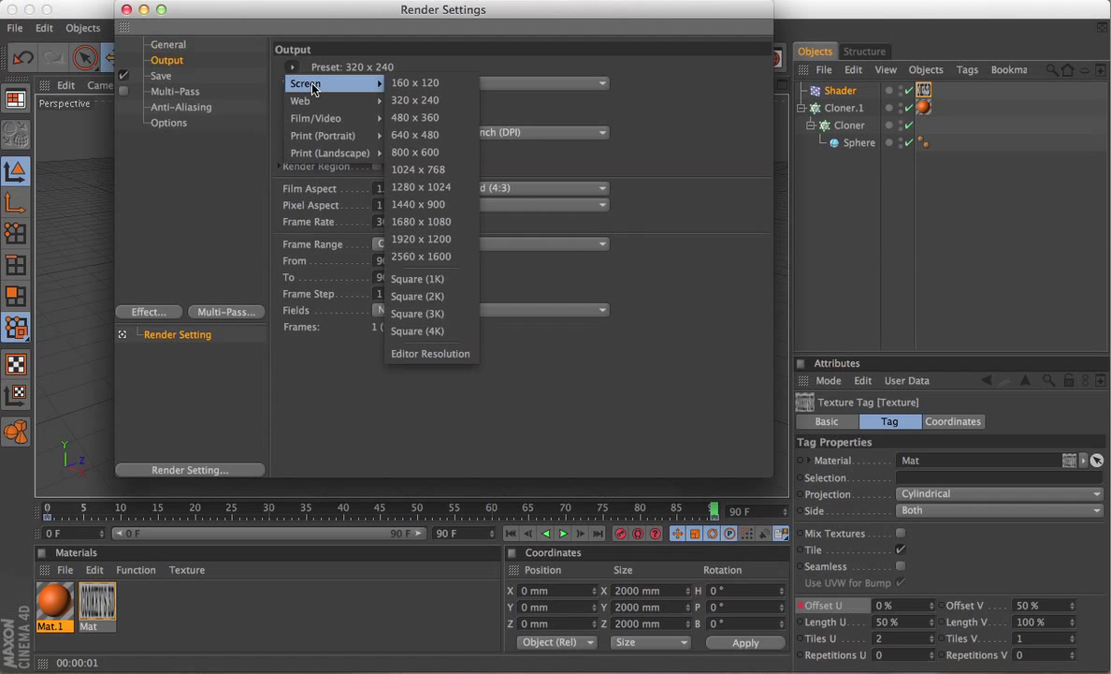
{"action": "left_click", "coordinate": [392, 134]}
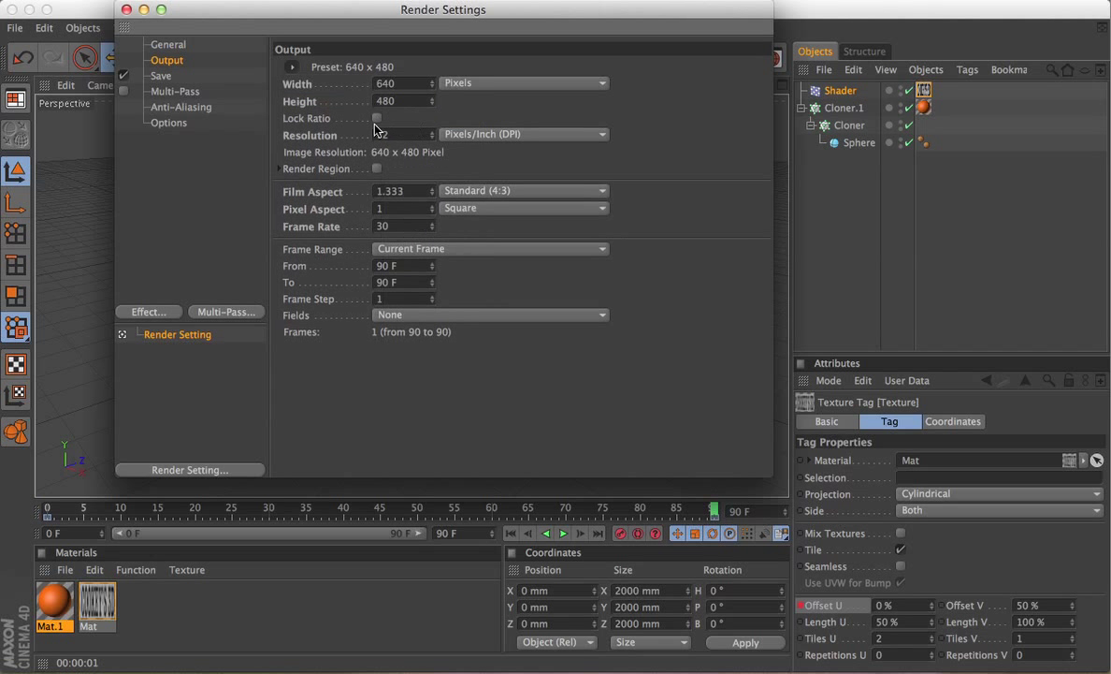
{"action": "left_click", "coordinate": [433, 249]}
{"action": "left_click", "coordinate": [447, 300]}
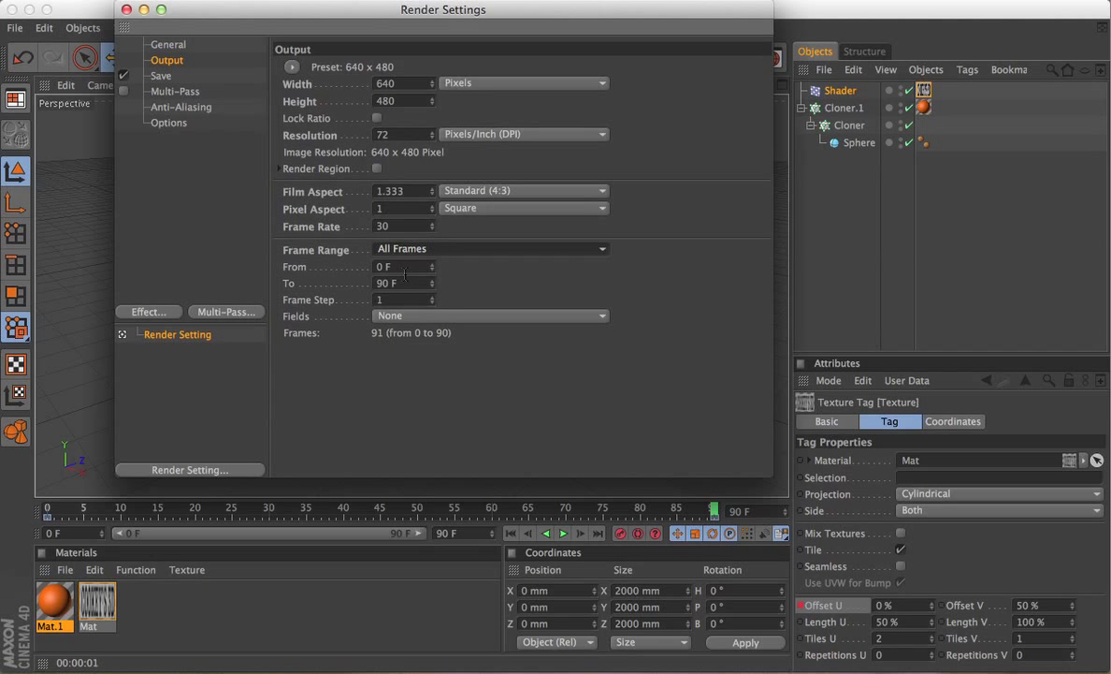
- Choose QuickTime Movie as the save format and close Render Settings
{"action": "left_click", "coordinate": [122, 76]}
{"action": "left_click", "coordinate": [157, 77]}
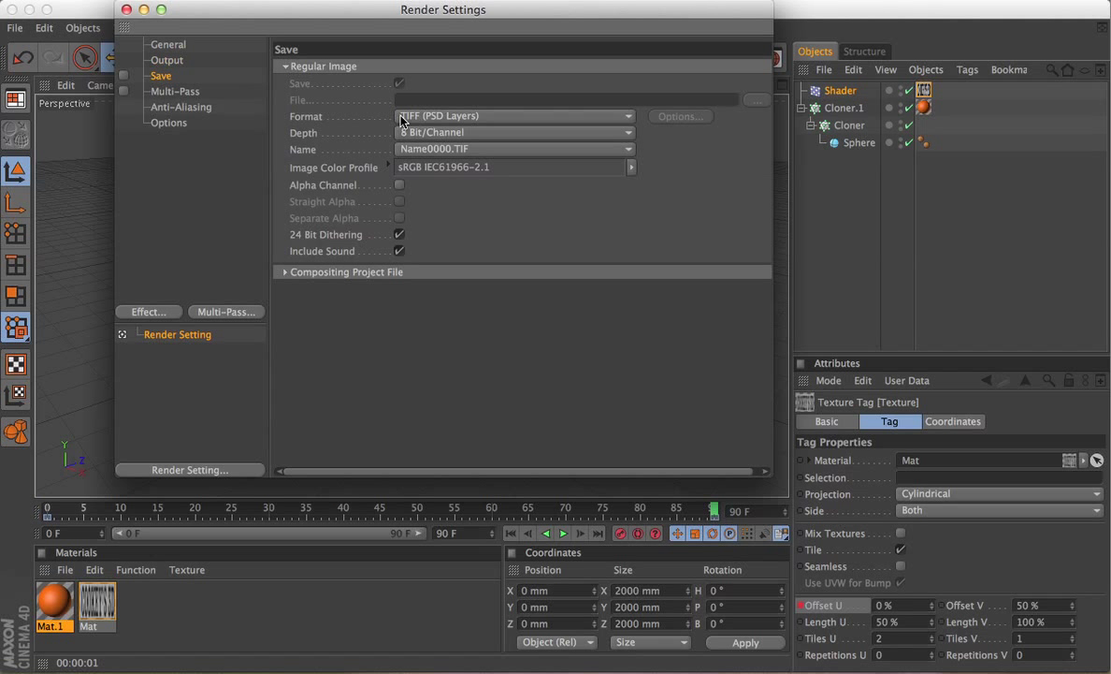
{"action": "left_click", "coordinate": [488, 117]}
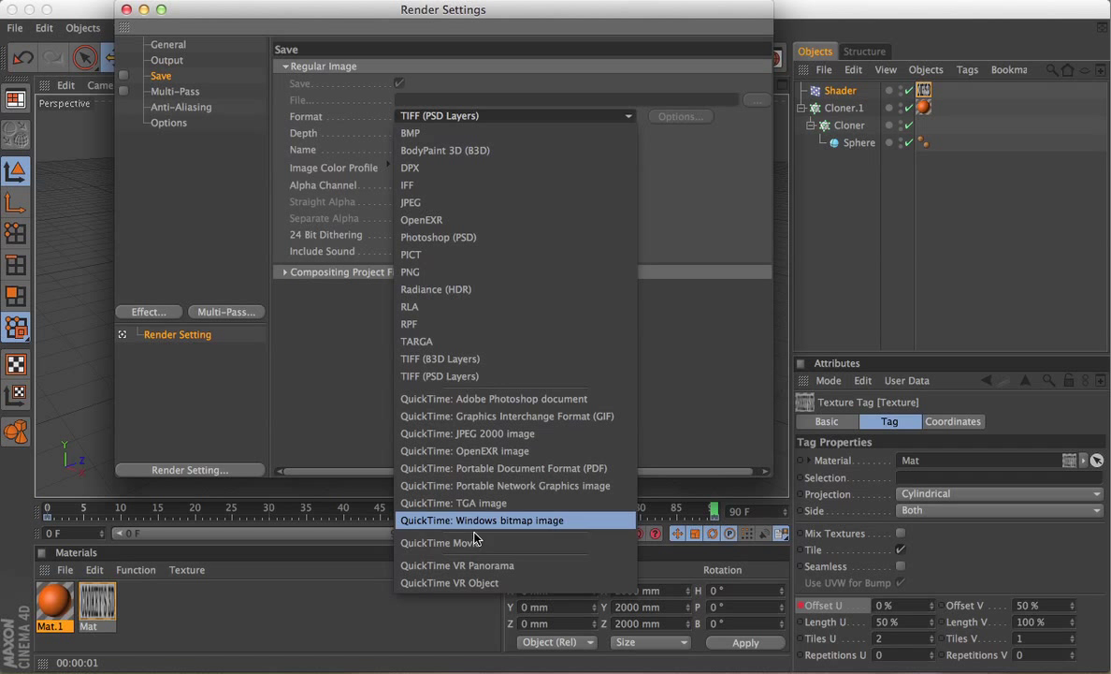
{"action": "left_click", "coordinate": [457, 542]}
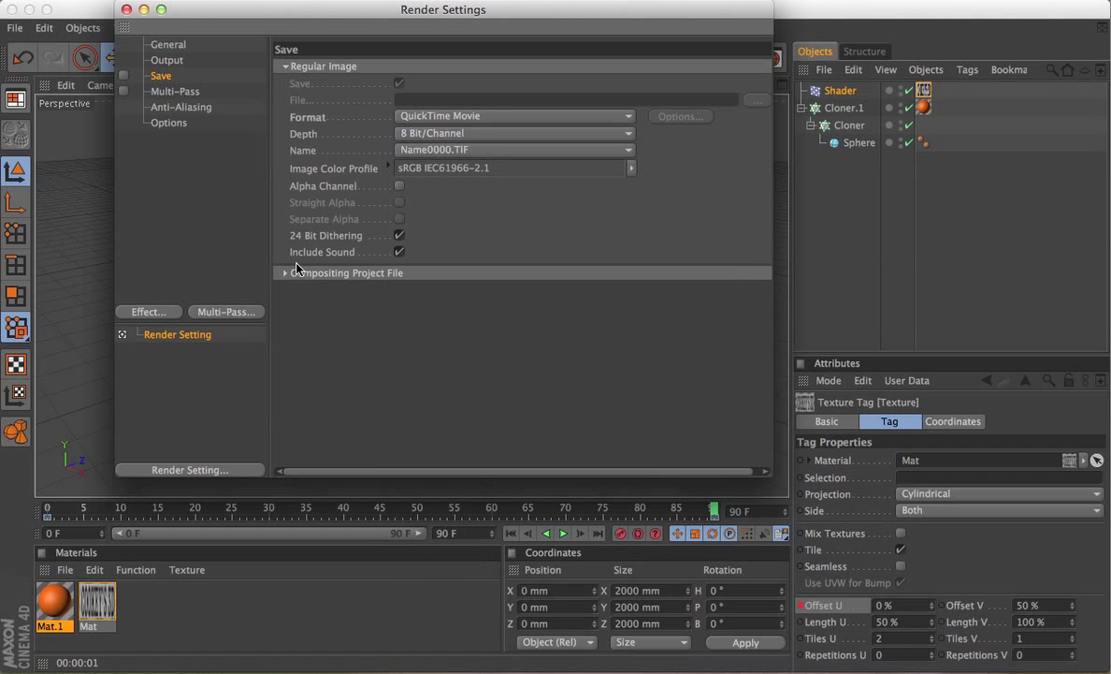
{"action": "left_click", "coordinate": [125, 10]}
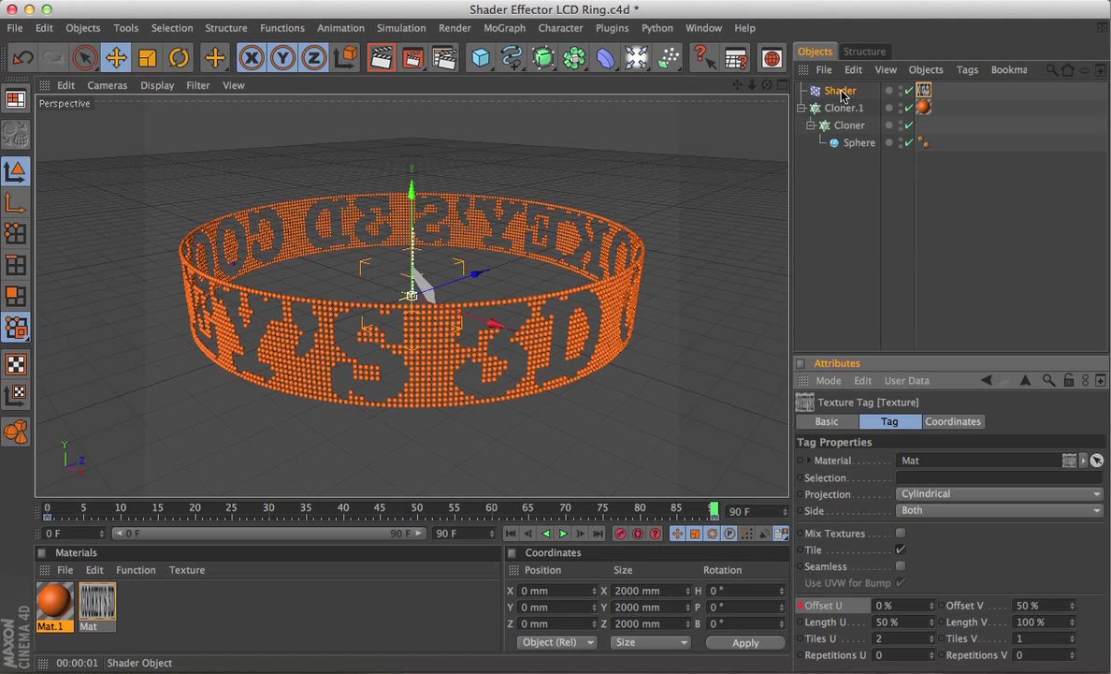
- In the Timeline's F-Curve view, set both Offset U keys to Linear interpolation
{"action": "key", "text": "shift+F3"}
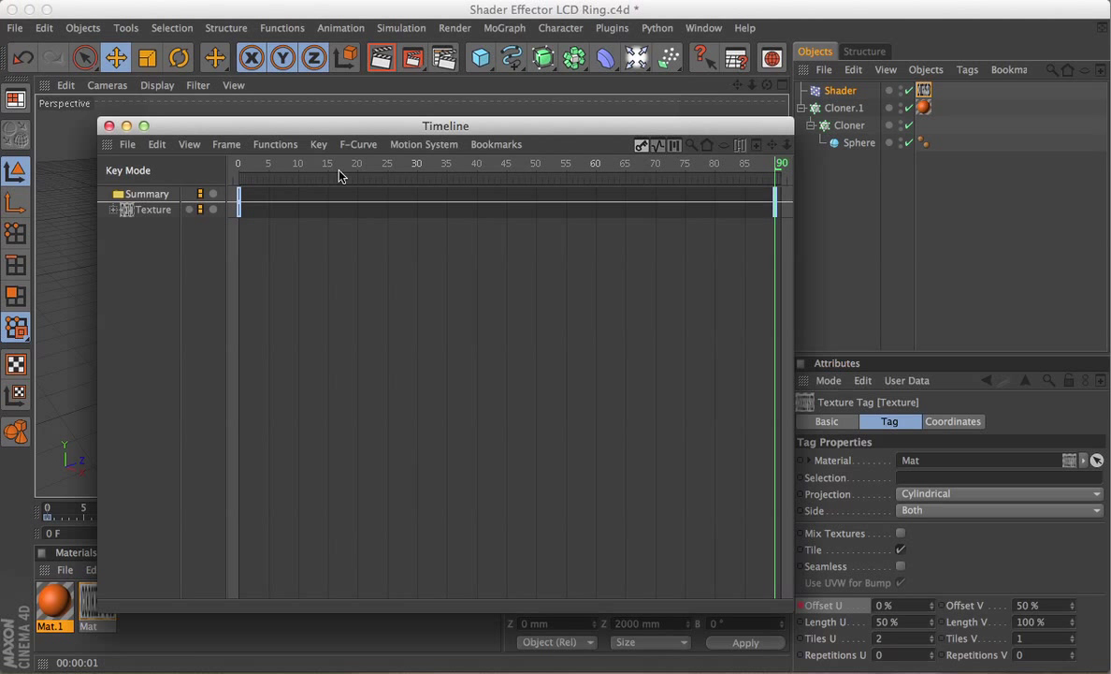
{"action": "left_click", "coordinate": [660, 147]}
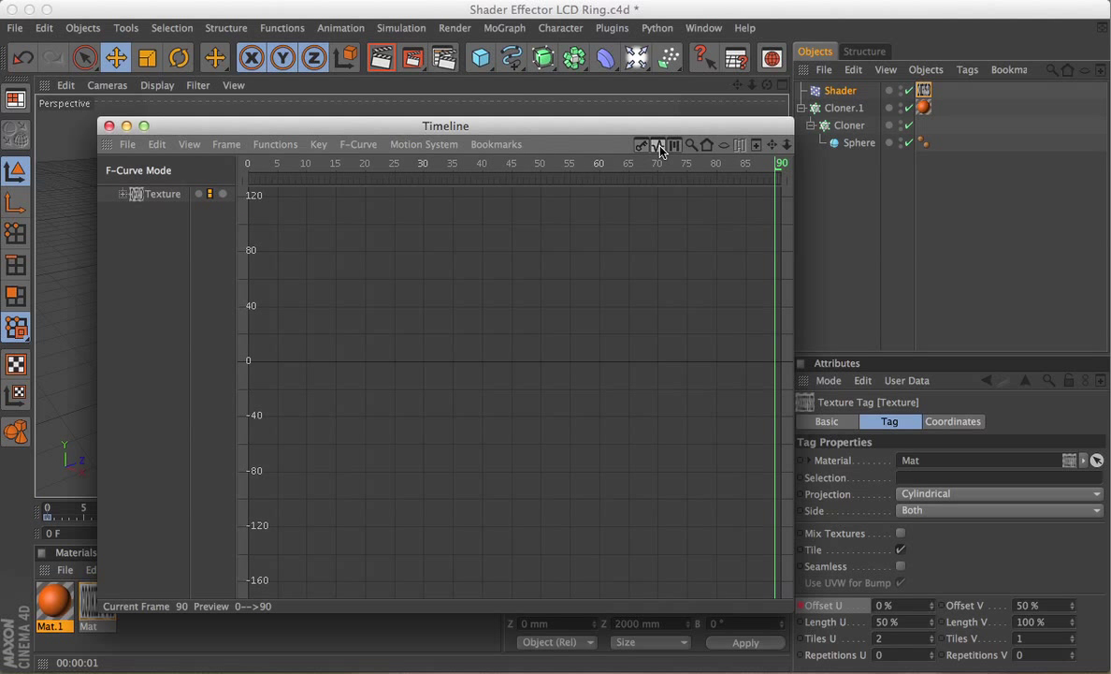
{"action": "left_click", "coordinate": [123, 194]}
{"action": "left_click", "coordinate": [157, 210]}
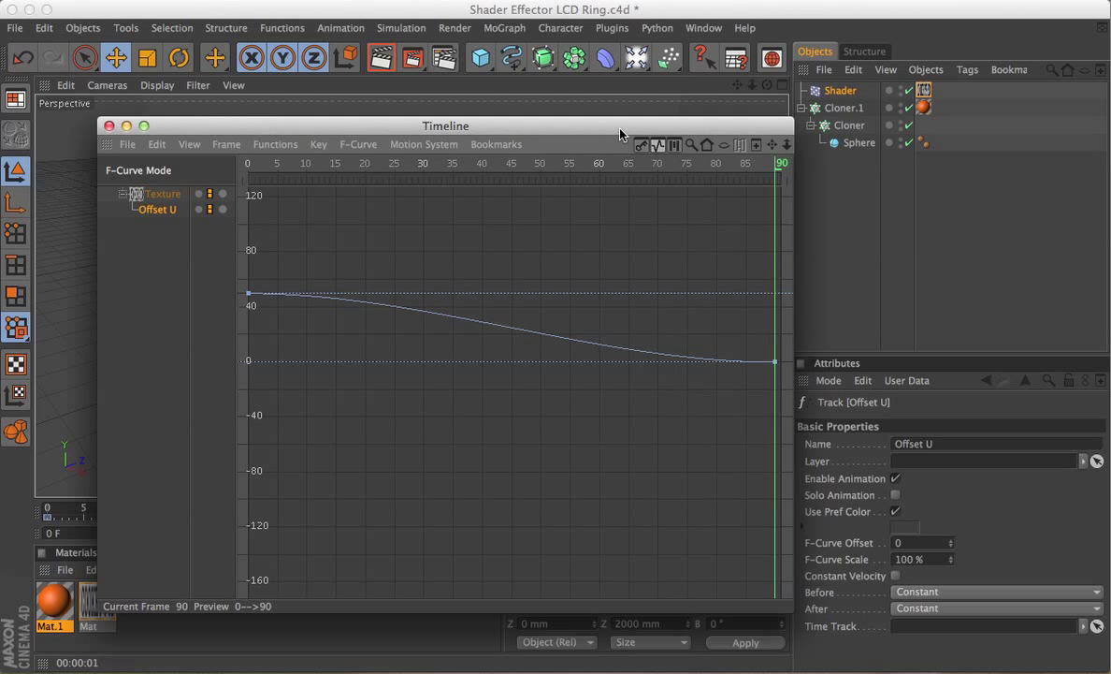
{"action": "left_click_drag", "start_coordinate": [620, 134], "coordinate": [626, 163]}
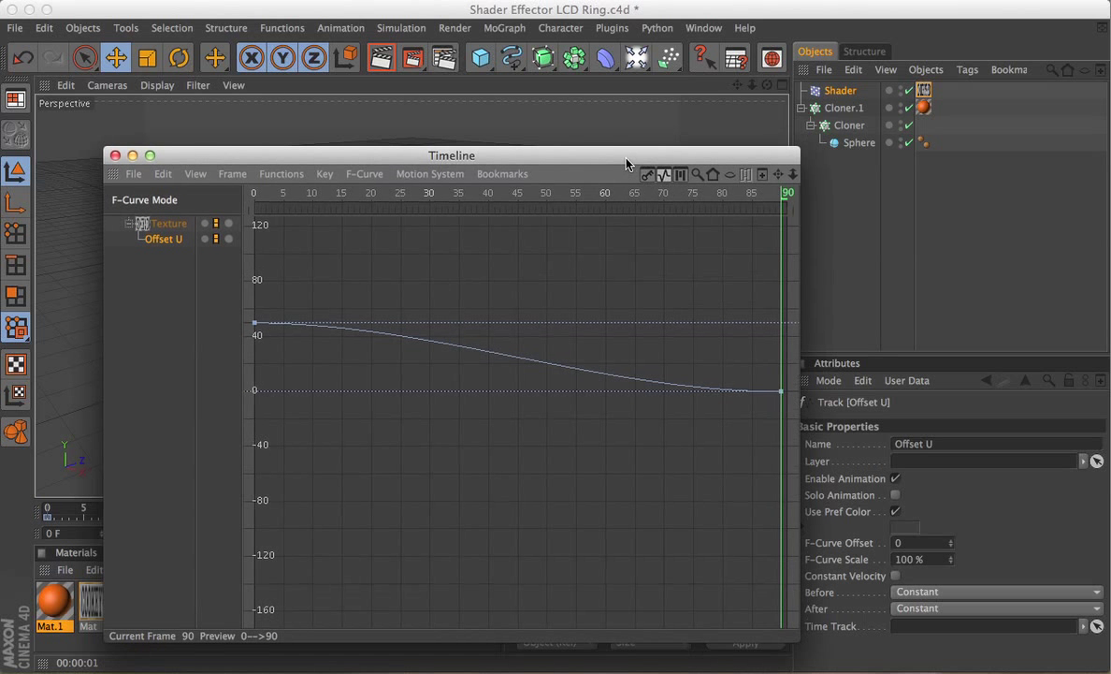
{"action": "left_click", "coordinate": [519, 358]}
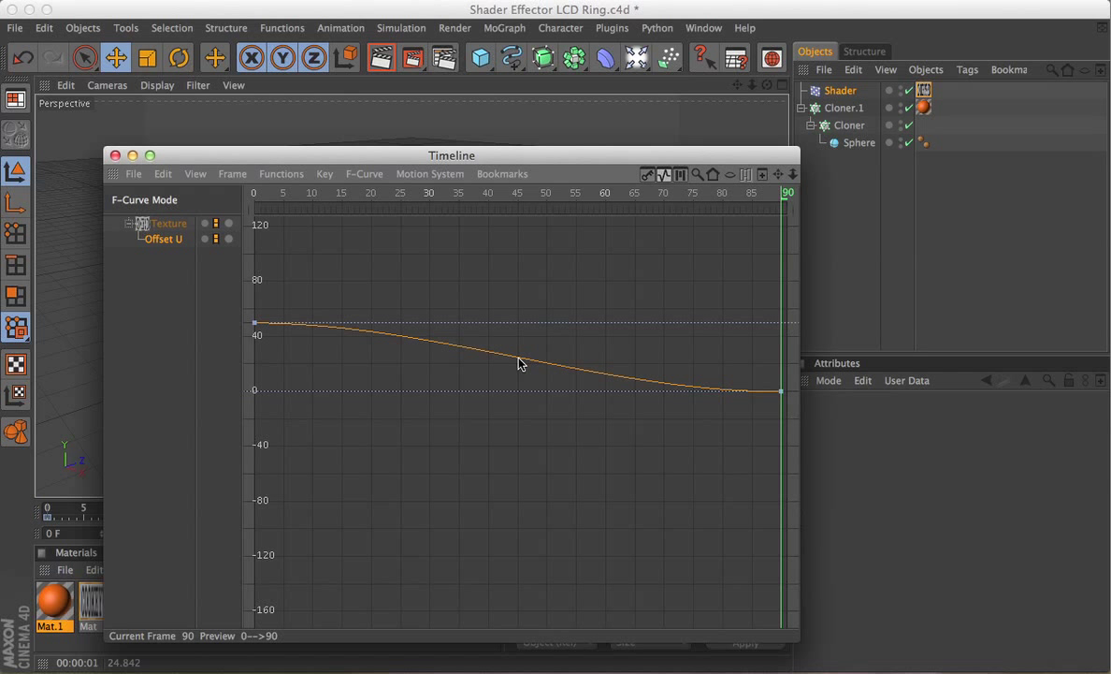
{"action": "key", "text": "ctrl+a"}
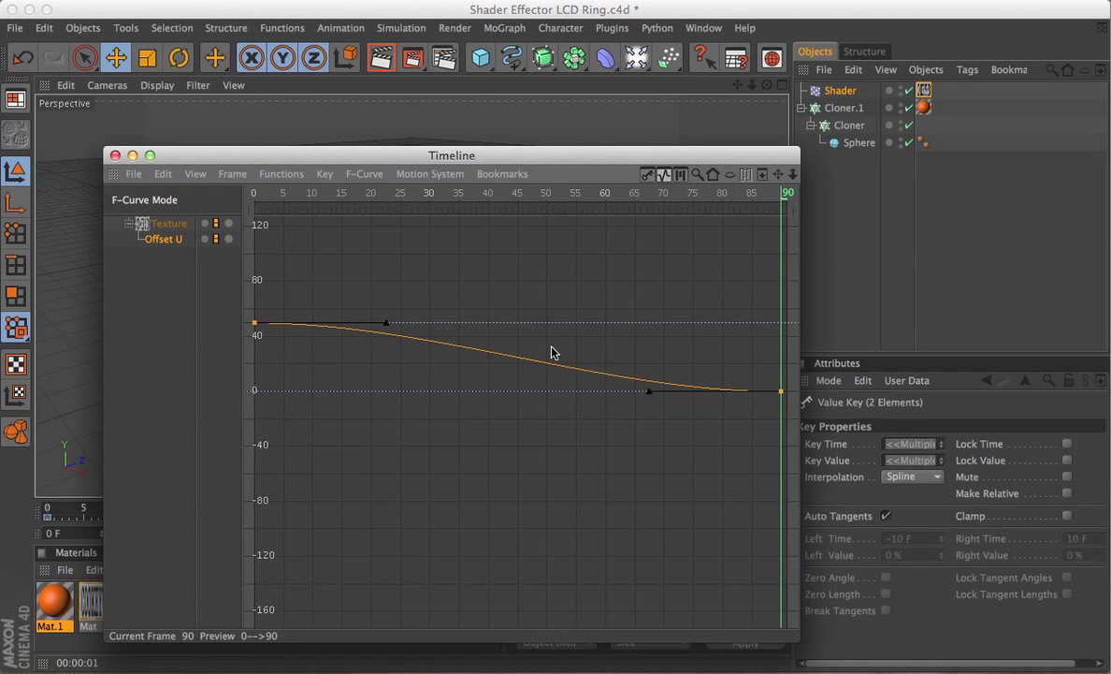
{"action": "right_click", "coordinate": [552, 353]}
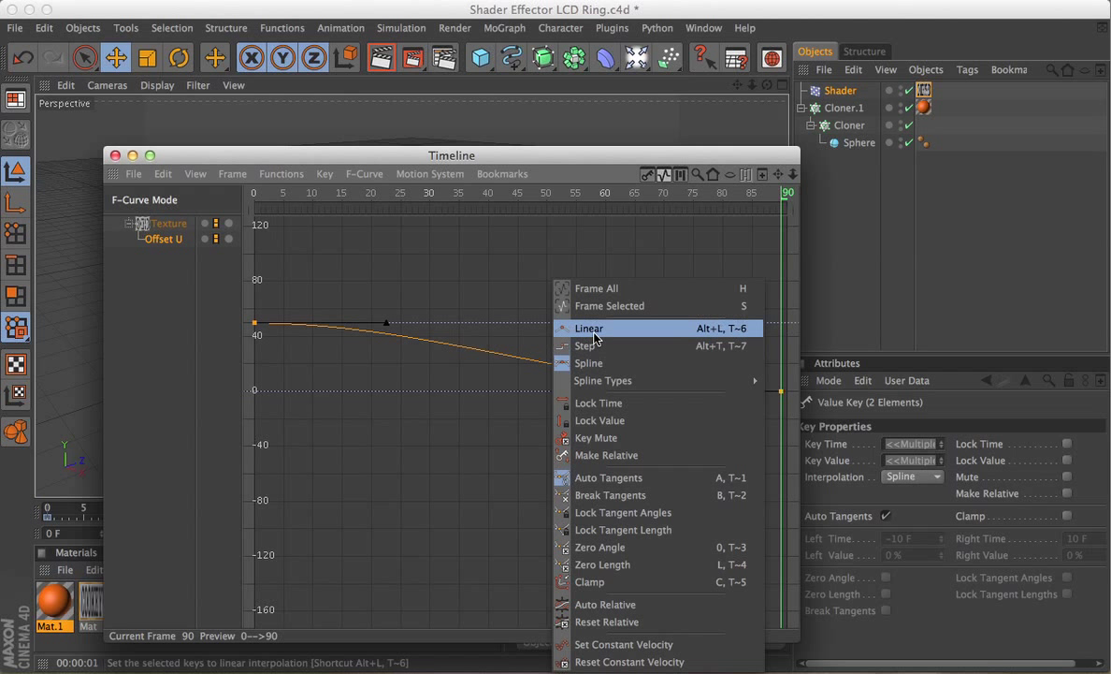
{"action": "left_click", "coordinate": [594, 335]}
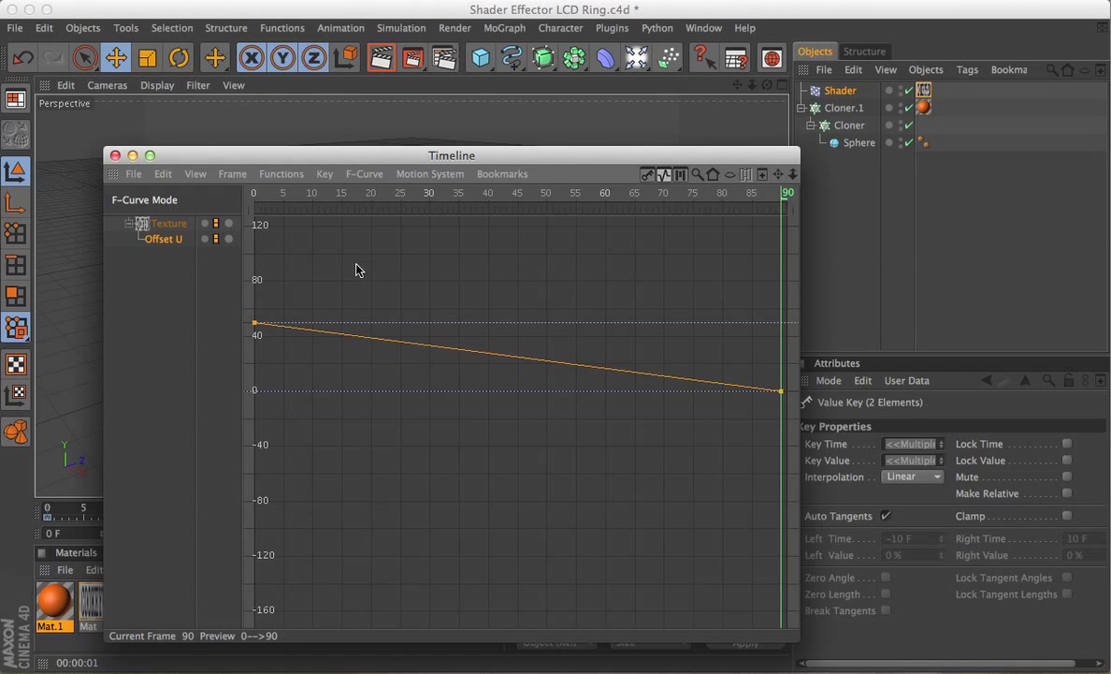
- Close the Timeline, save, render to Picture Viewer unsaved, and play the 91 frames
{"action": "left_click", "coordinate": [115, 155]}
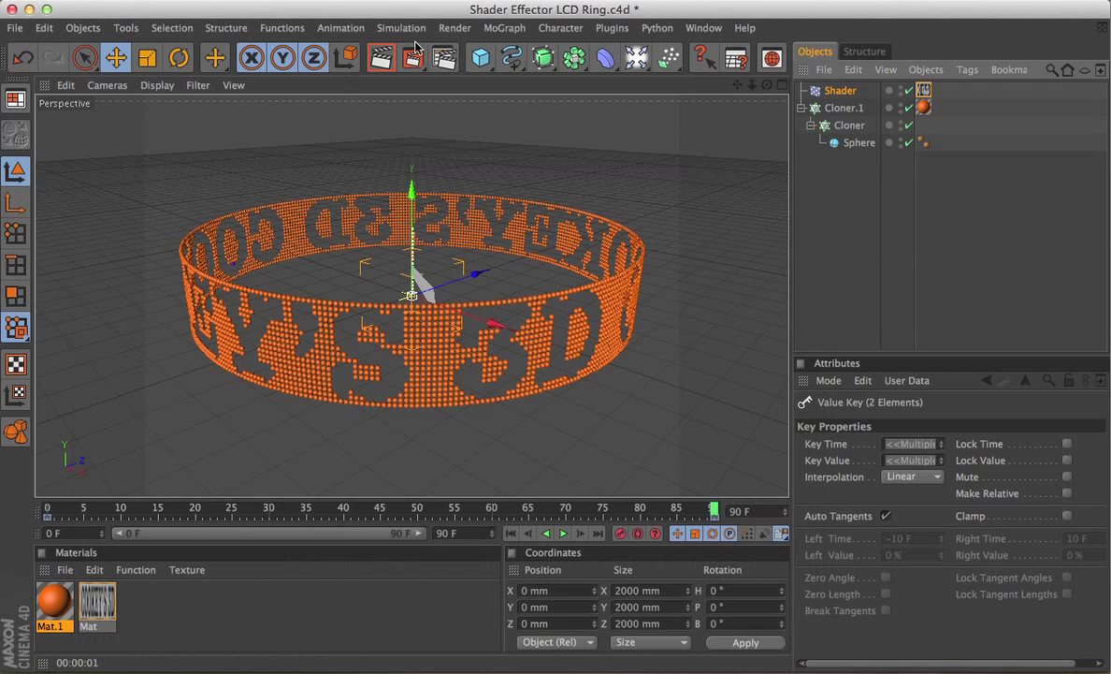
{"action": "key", "text": "ctrl+s"}
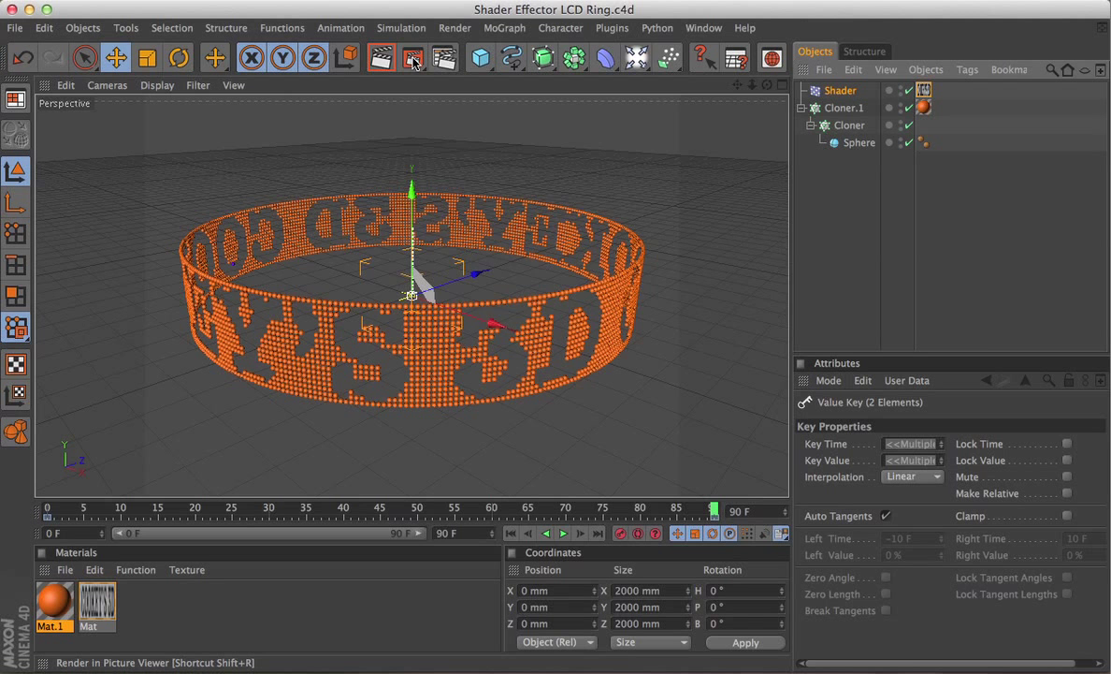
{"action": "left_click", "coordinate": [413, 61]}
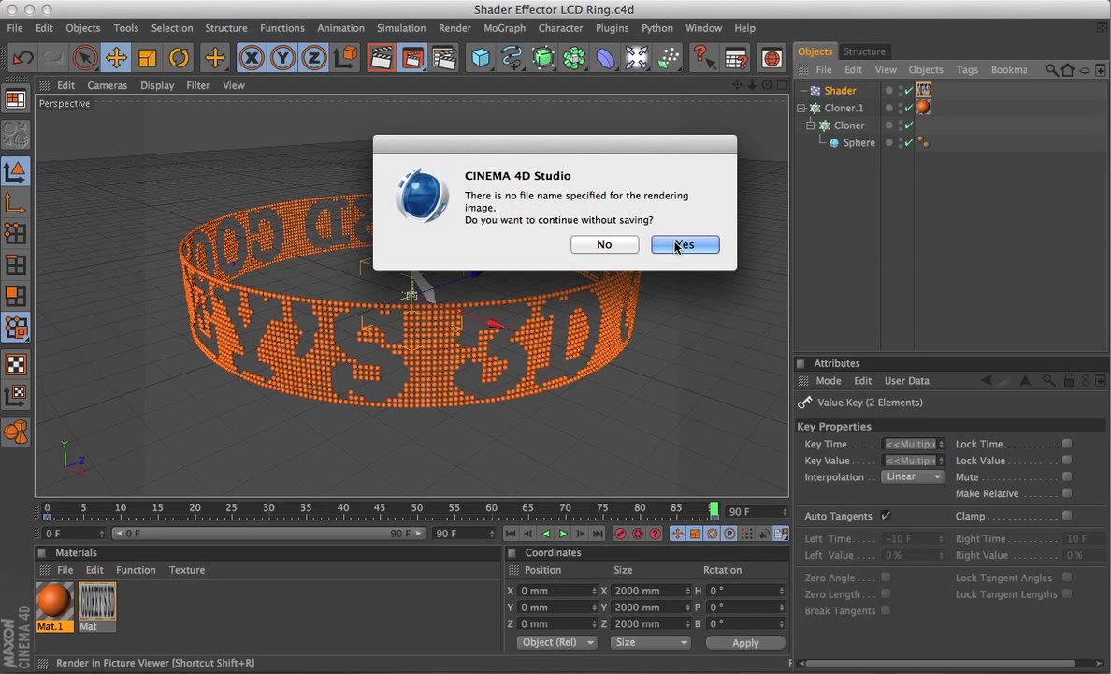
{"action": "left_click", "coordinate": [683, 245]}
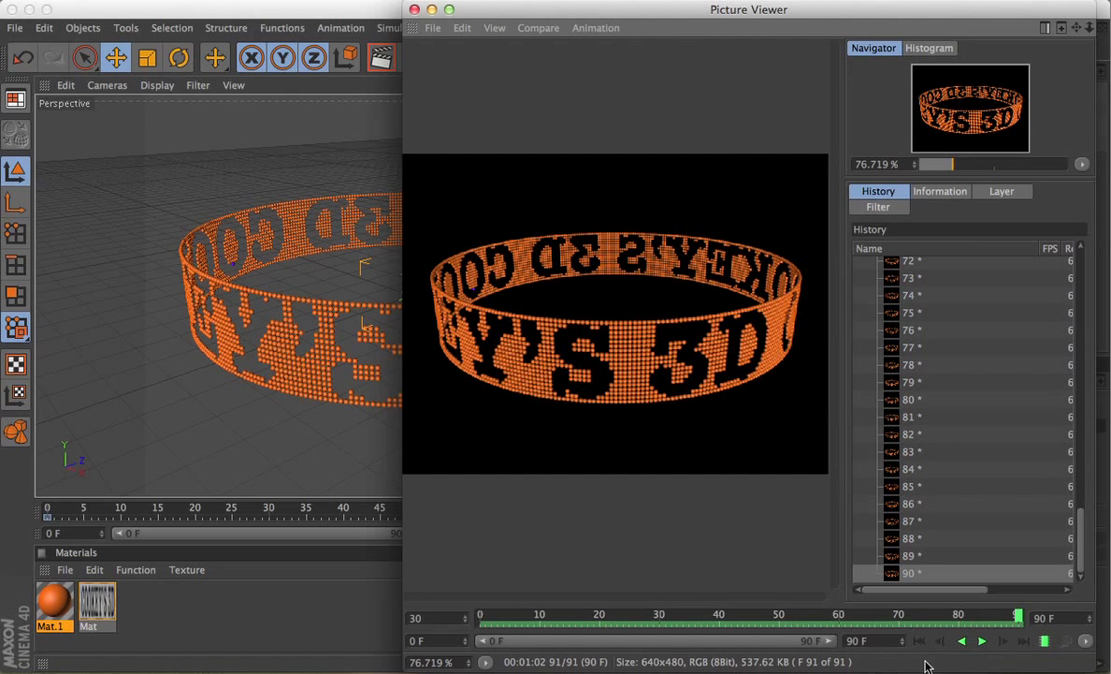
{"action": "left_click", "coordinate": [984, 644]}
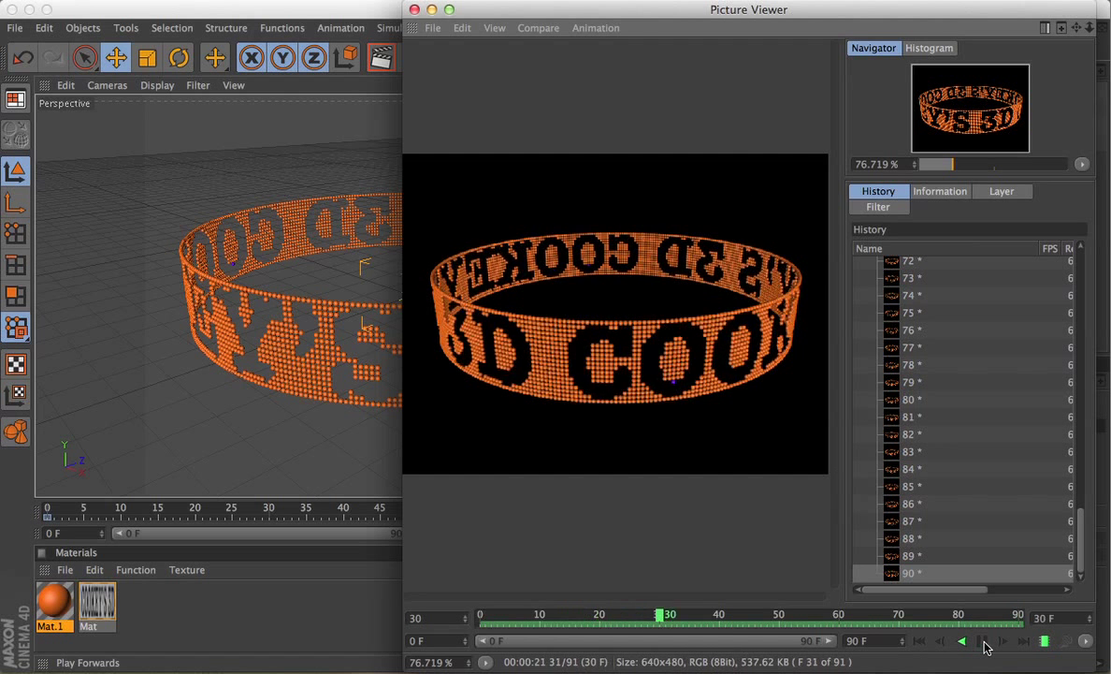